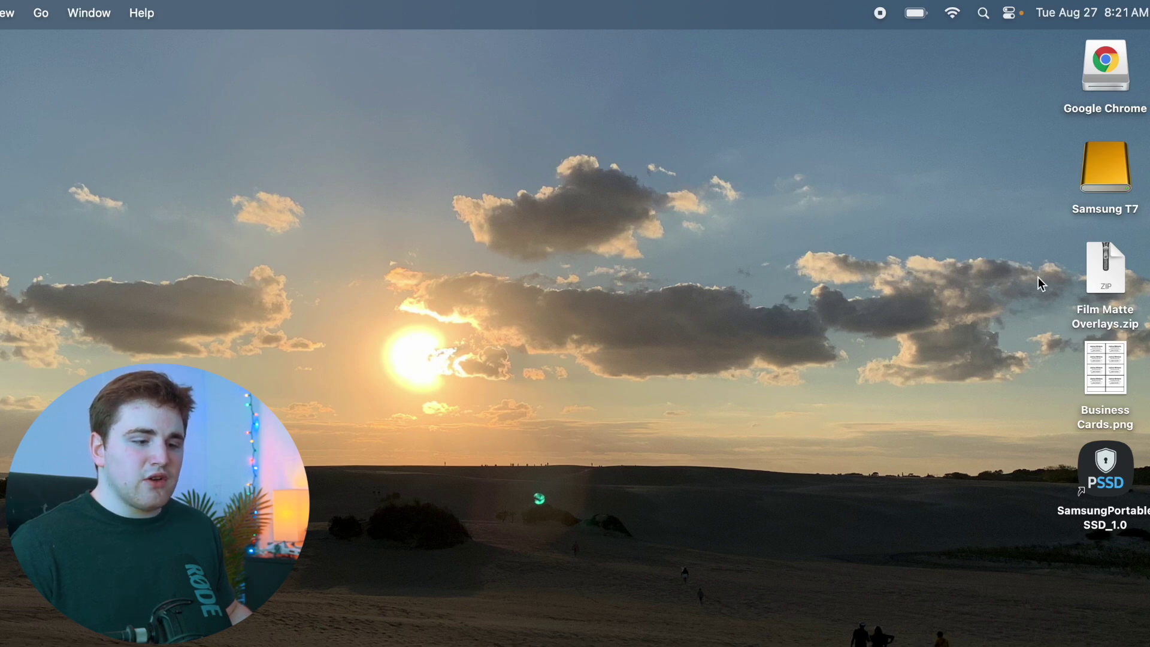
Extract the Film Matte Overlays zip on the desktop and go to the home folder.
{"action": "double_click", "coordinate": [1115, 282]}
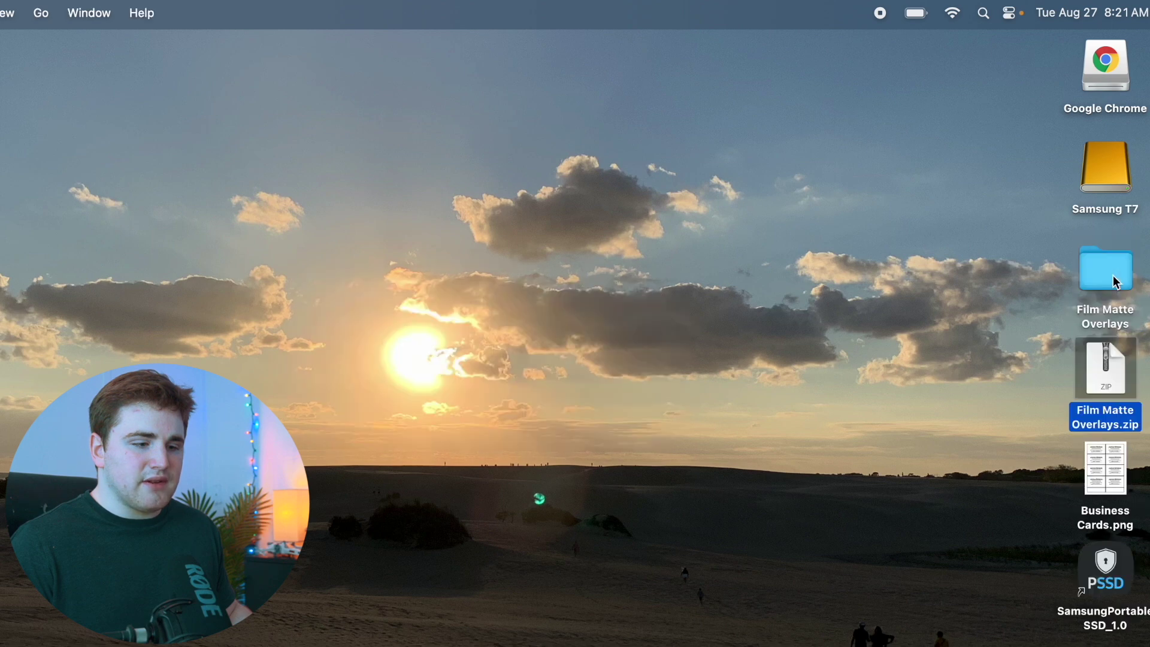
{"action": "left_click", "coordinate": [982, 283]}
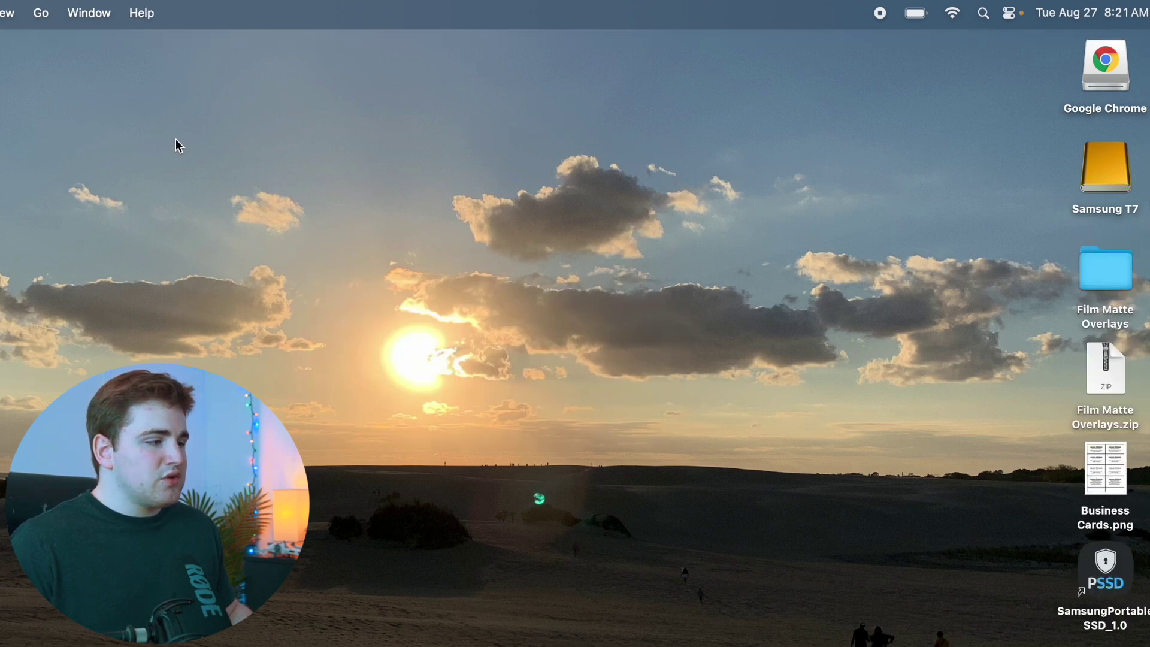
{"action": "left_click", "coordinate": [42, 15]}
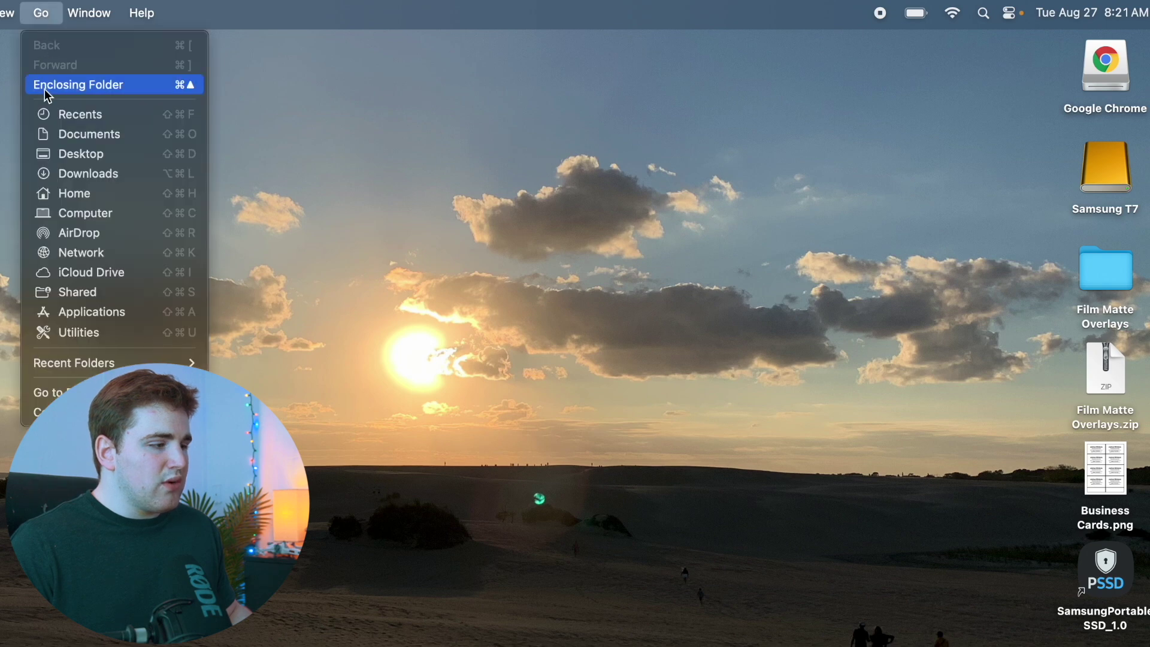
{"action": "left_click", "coordinate": [70, 196]}
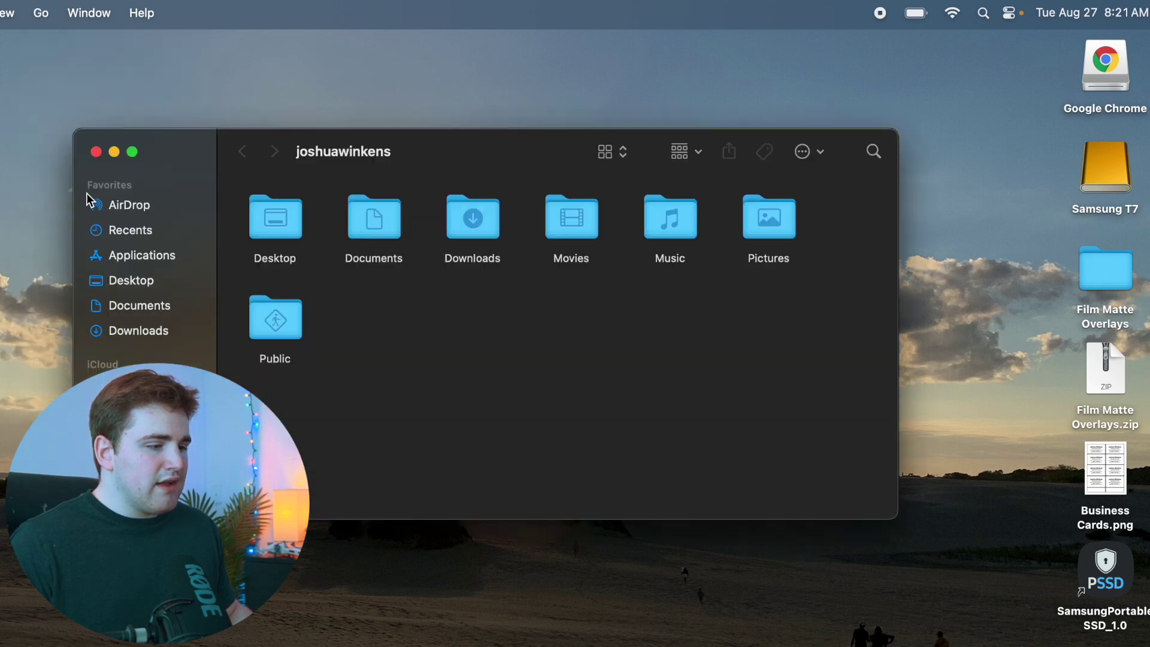
Browse Movies > Motion Templates > Generators > Film Matte Overlays into the Circle 3 folder.
{"action": "double_click", "coordinate": [580, 234]}
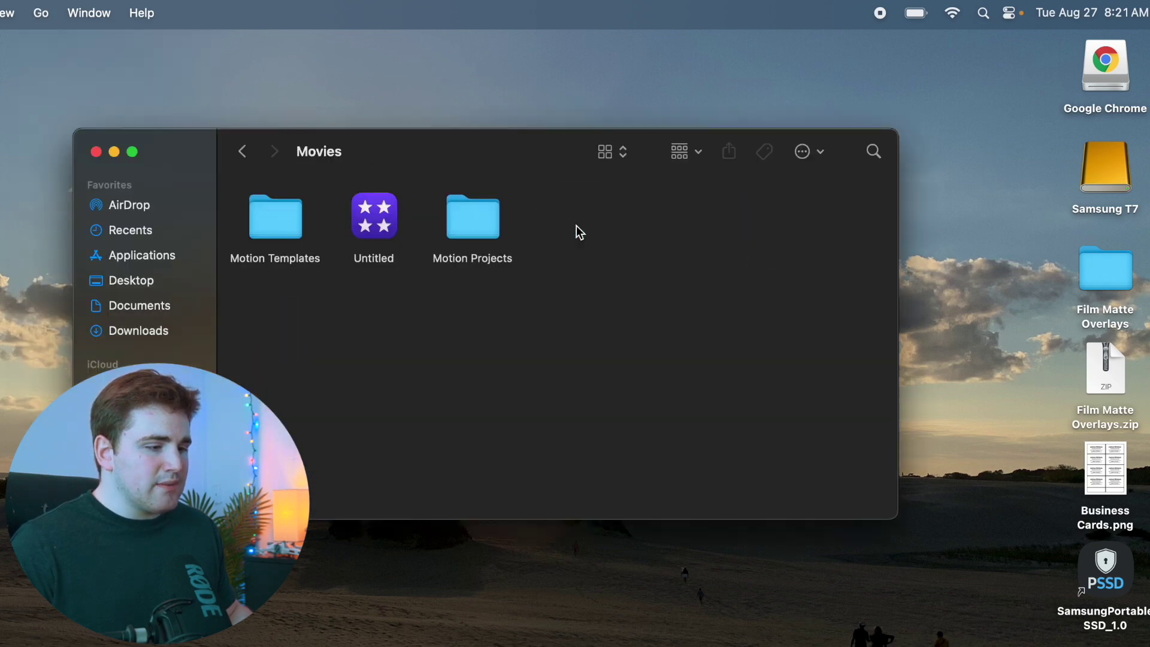
{"action": "double_click", "coordinate": [276, 232]}
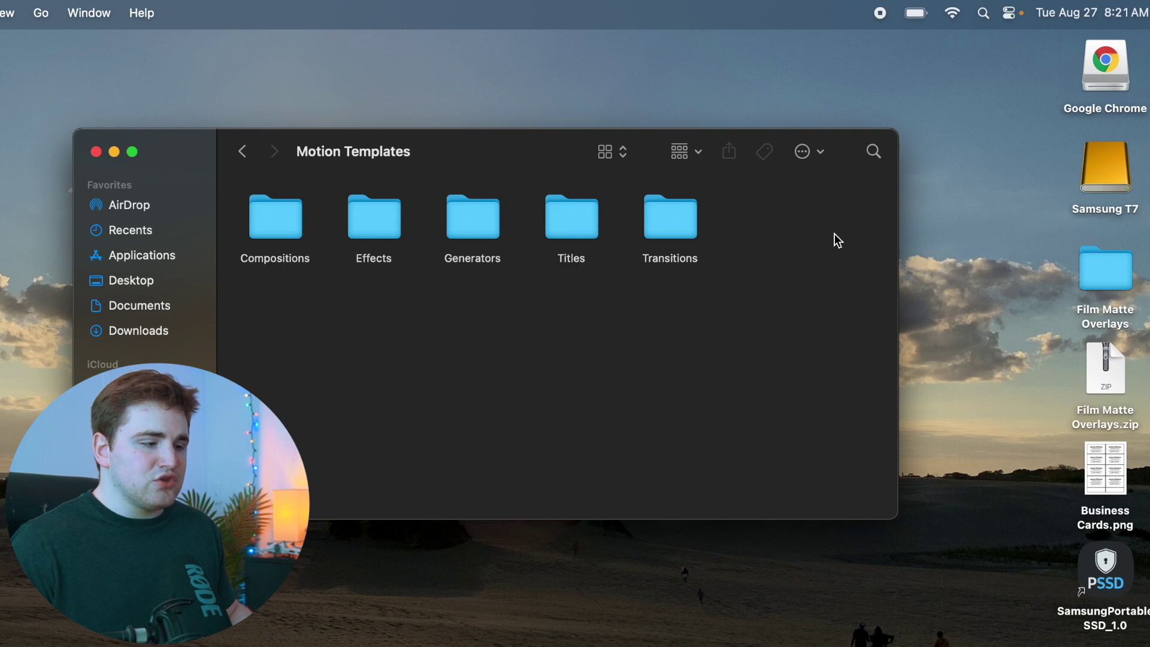
{"action": "double_click", "coordinate": [478, 230]}
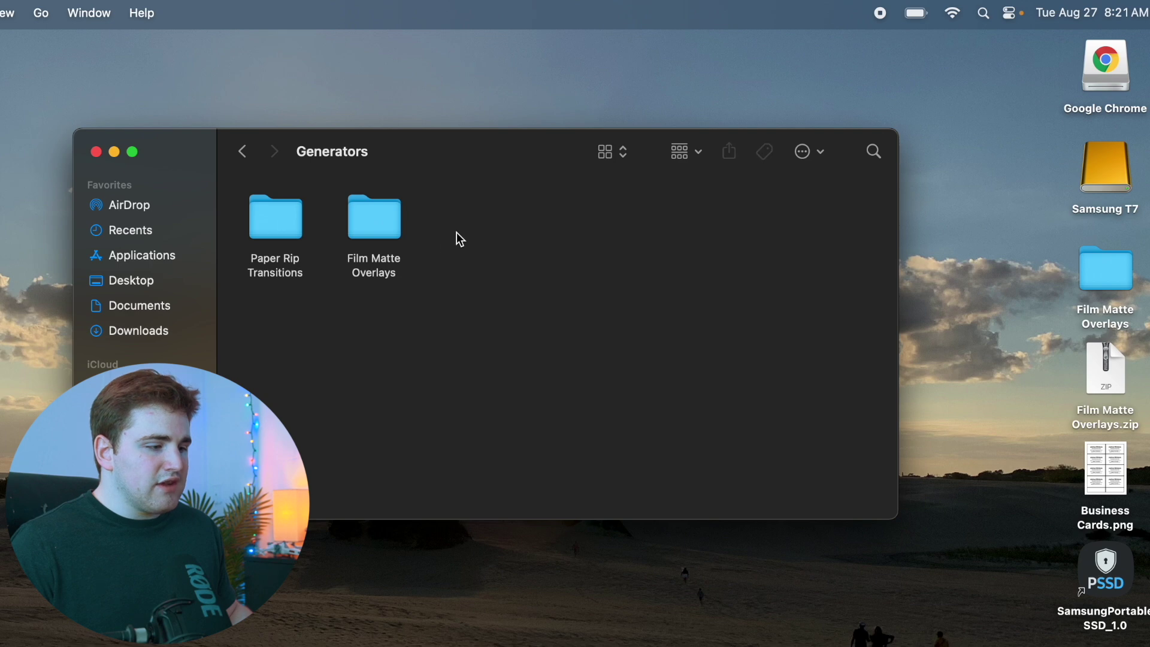
{"action": "double_click", "coordinate": [385, 231]}
{"action": "scroll", "coordinate": [413, 251], "scroll_direction": "down", "scroll_amount": 3}
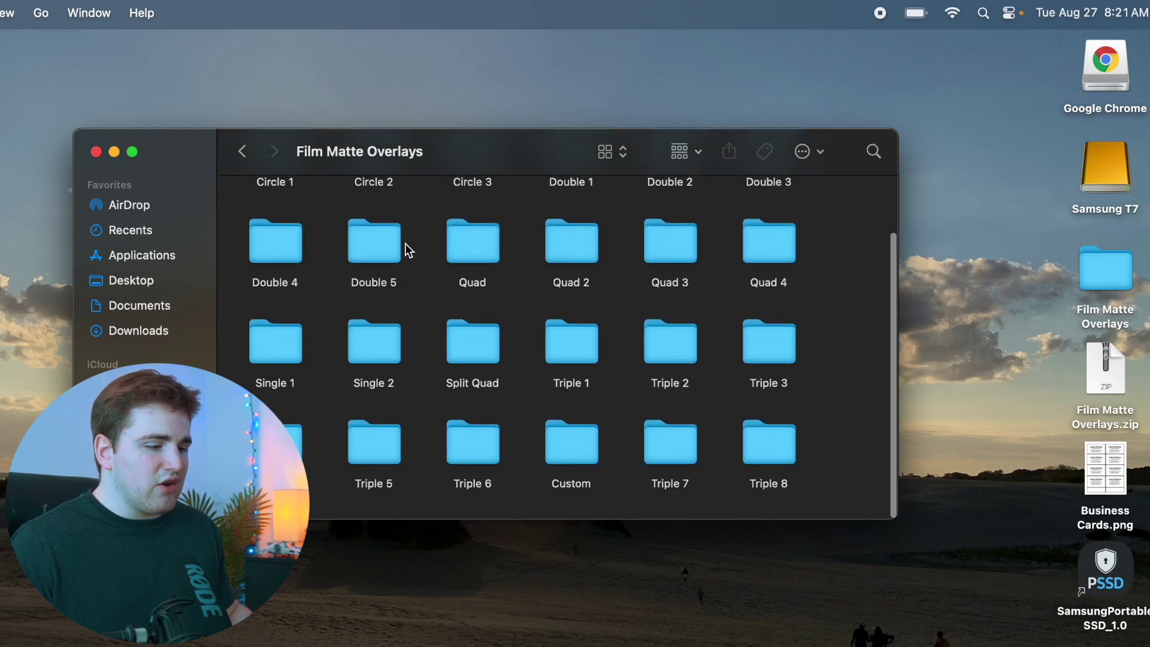
{"action": "scroll", "coordinate": [414, 251], "scroll_direction": "up", "scroll_amount": 3}
{"action": "double_click", "coordinate": [465, 229]}
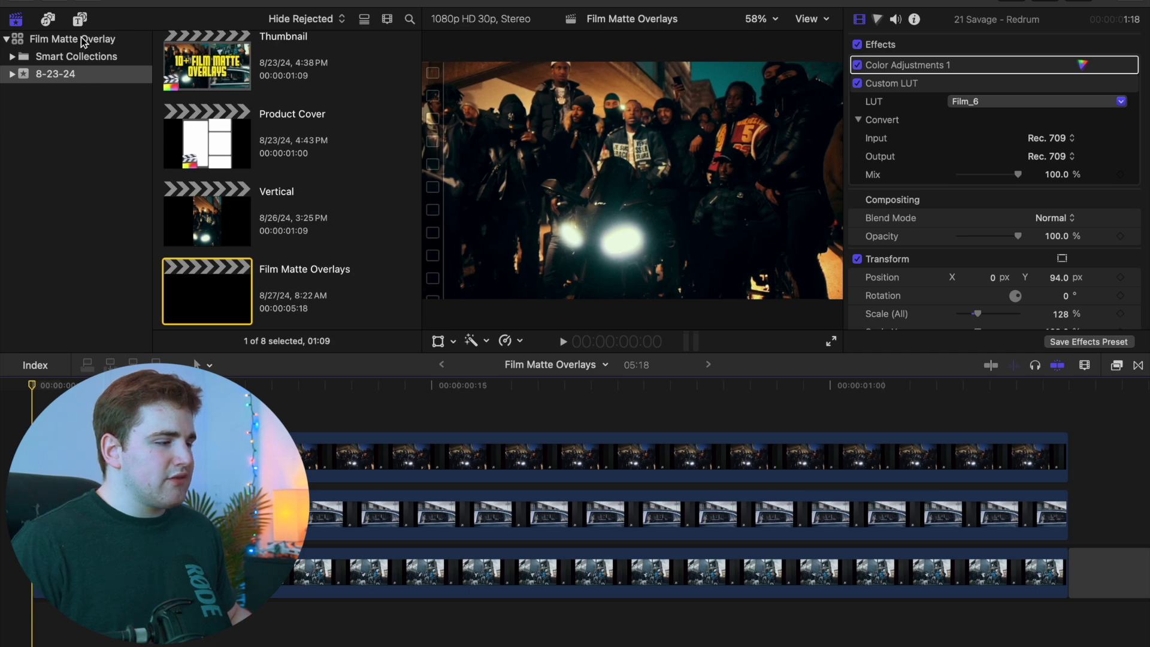
Show the Film Matte Overlays generators and scroll down to preview Triple 6.
{"action": "left_click", "coordinate": [80, 20]}
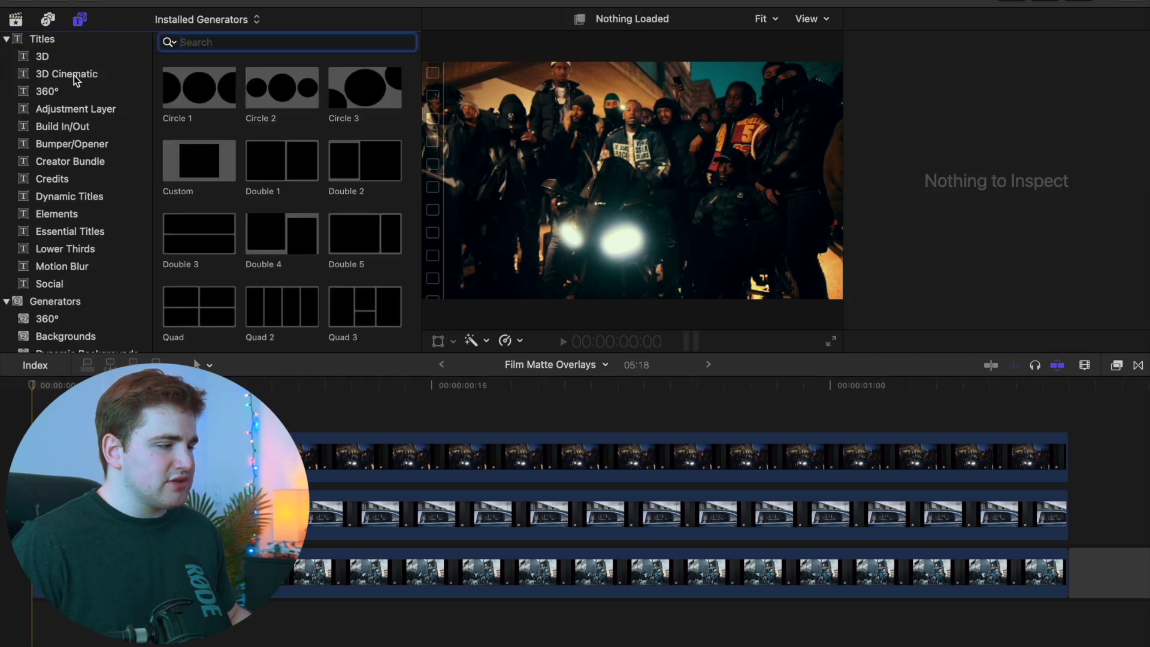
{"action": "scroll", "coordinate": [75, 89], "scroll_direction": "down", "scroll_amount": 5}
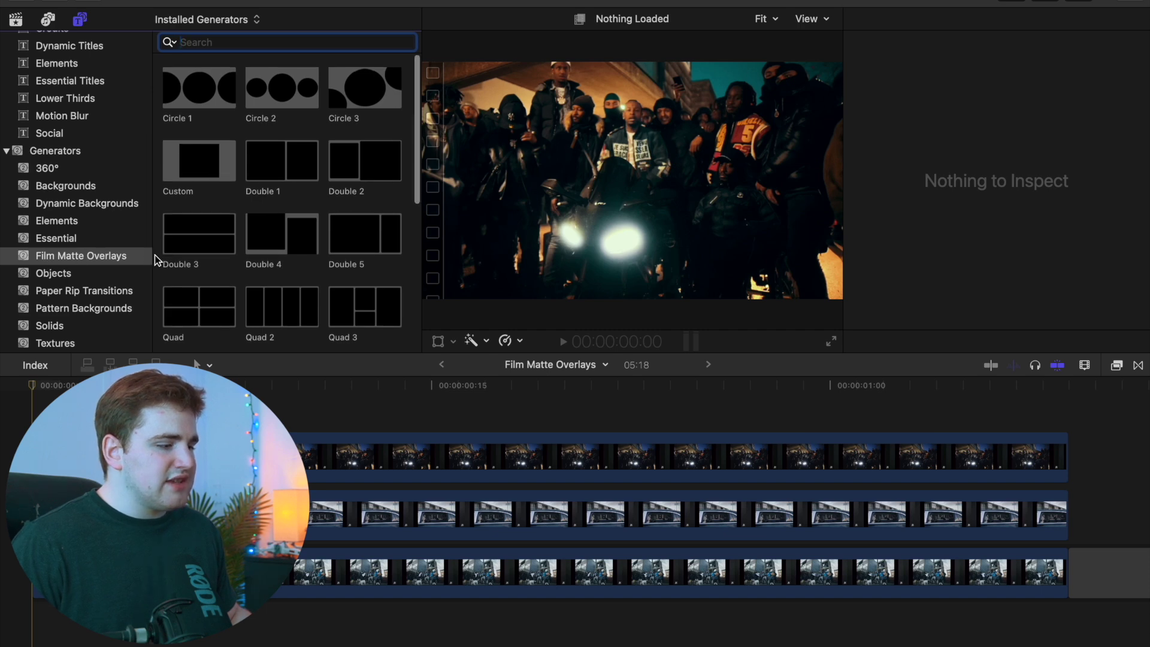
{"action": "scroll", "coordinate": [157, 268], "scroll_direction": "down", "scroll_amount": 5}
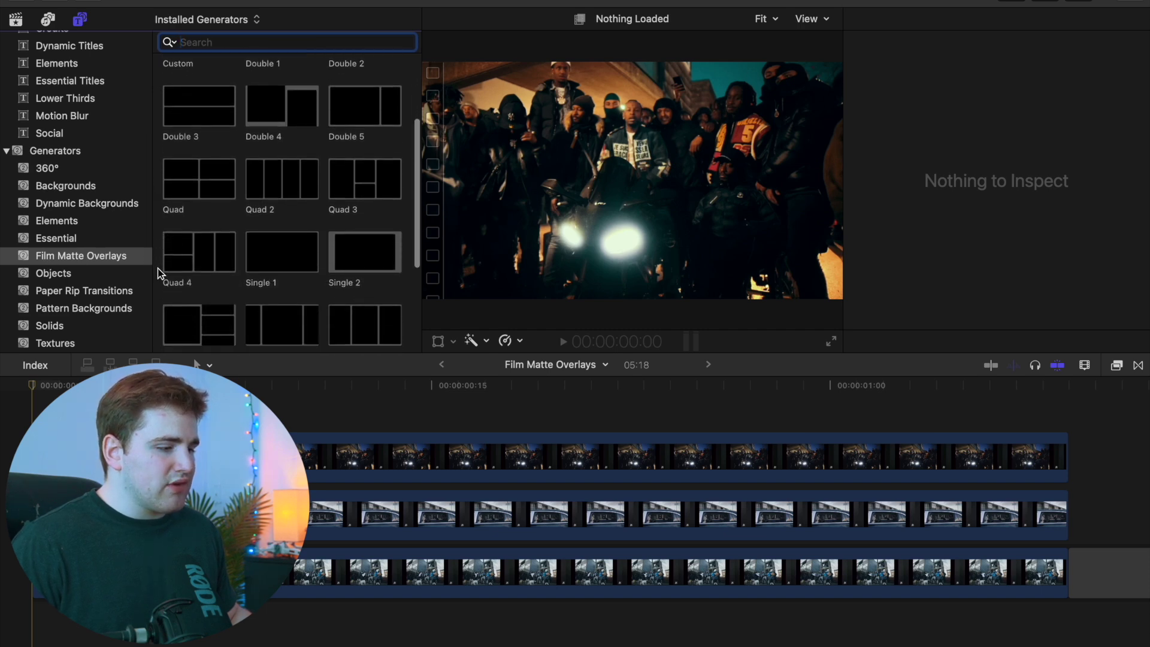
{"action": "scroll", "coordinate": [157, 267], "scroll_direction": "down", "scroll_amount": 5}
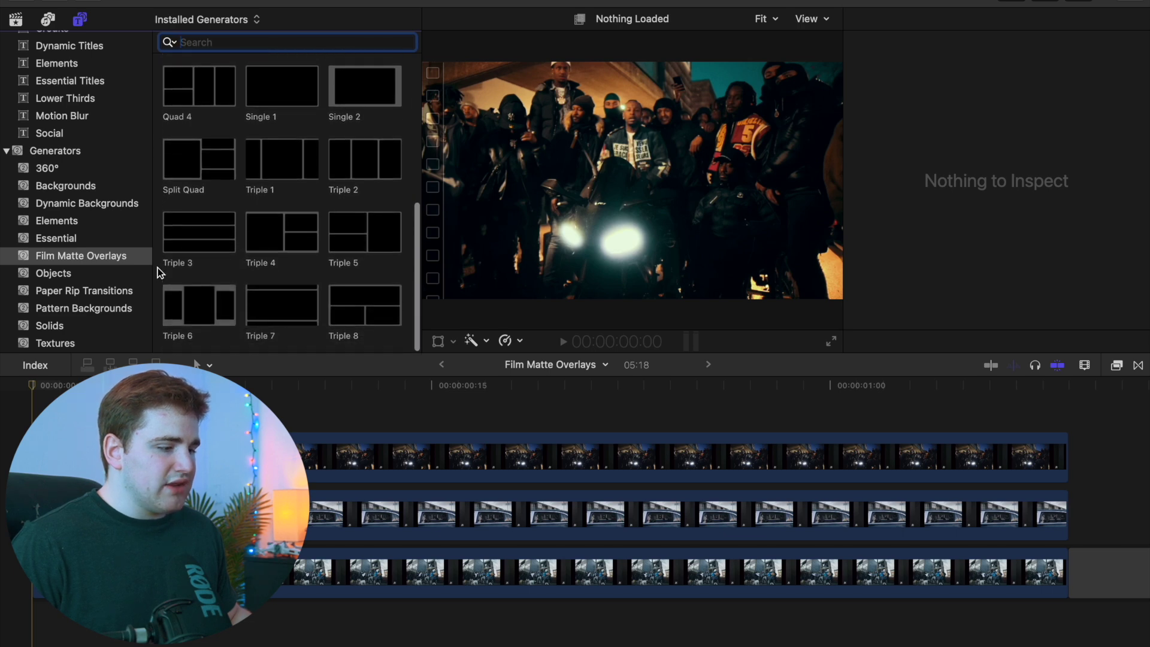
{"action": "scroll", "coordinate": [157, 267], "scroll_direction": "up", "scroll_amount": 10}
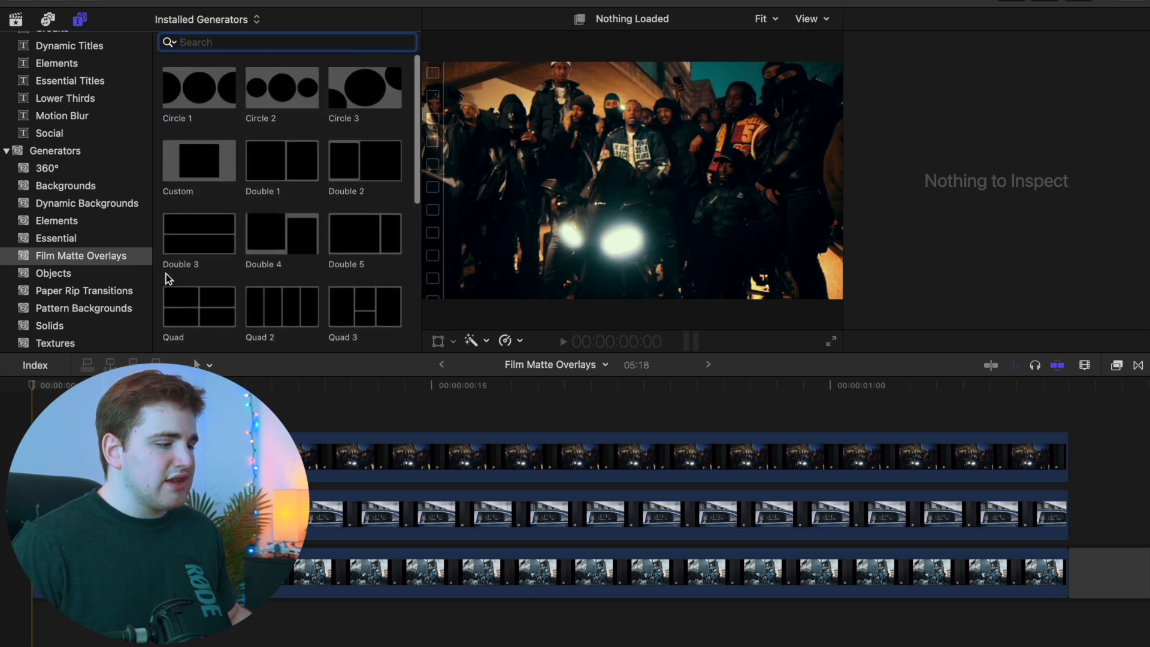
{"action": "scroll", "coordinate": [170, 278], "scroll_direction": "down", "scroll_amount": 8}
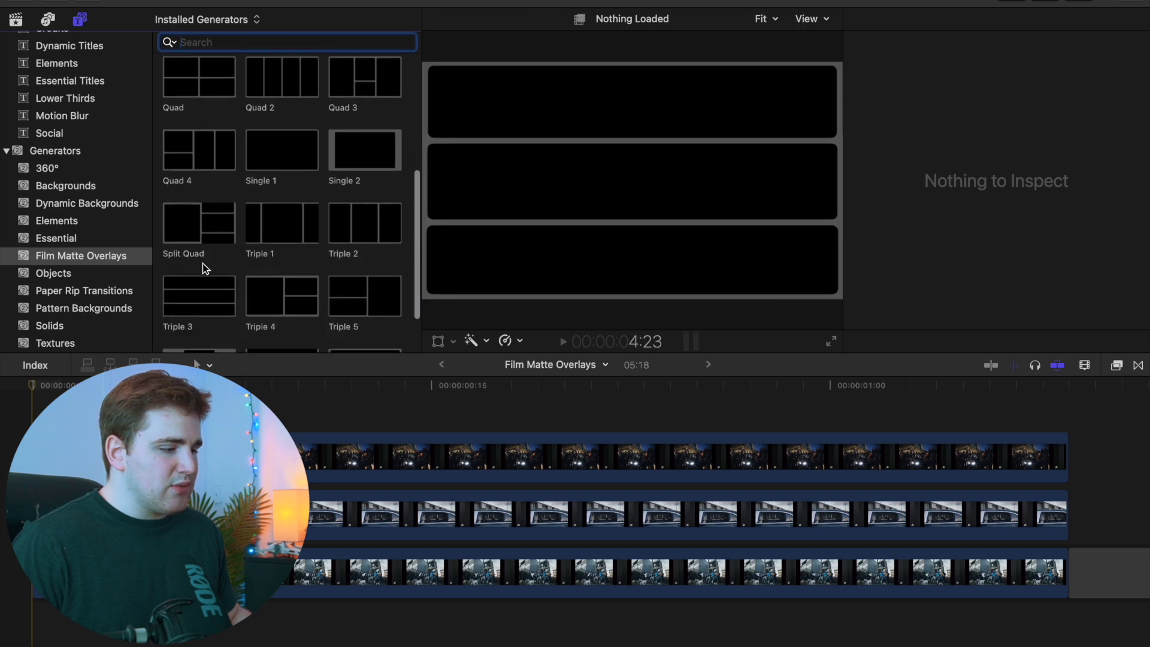
{"action": "scroll", "coordinate": [202, 268], "scroll_direction": "down", "scroll_amount": 2}
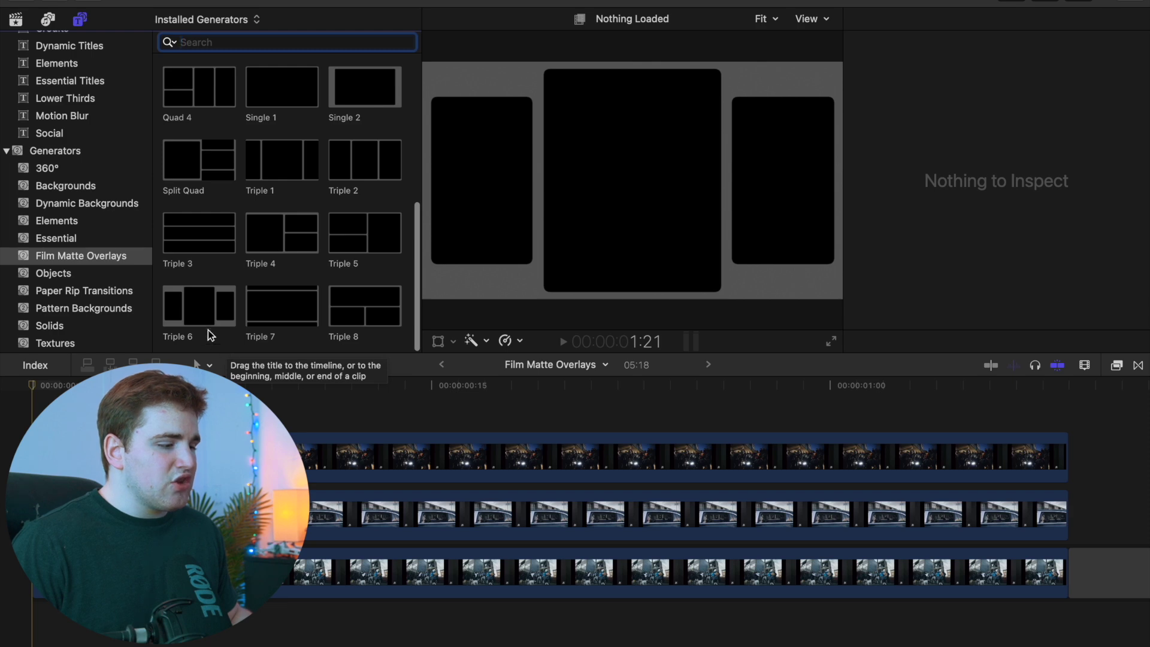
Place Triple 6 above the clips and trim it to end with the footage.
{"action": "left_click_drag", "start_coordinate": [190, 303], "coordinate": [165, 388]}
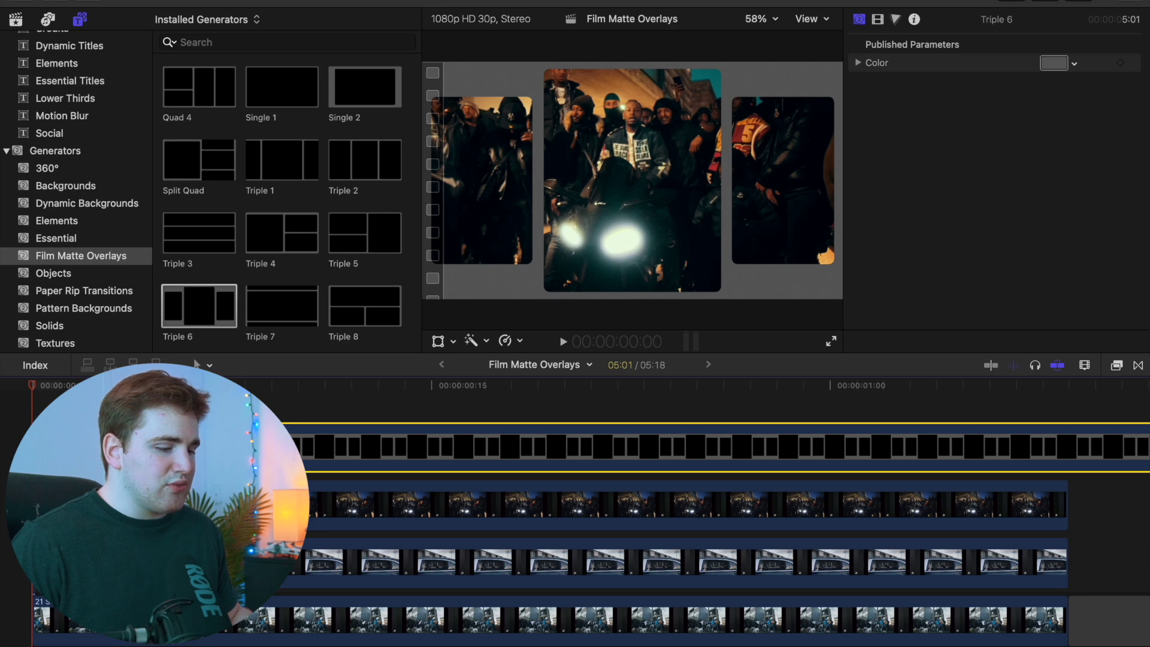
{"action": "left_click", "coordinate": [1069, 424]}
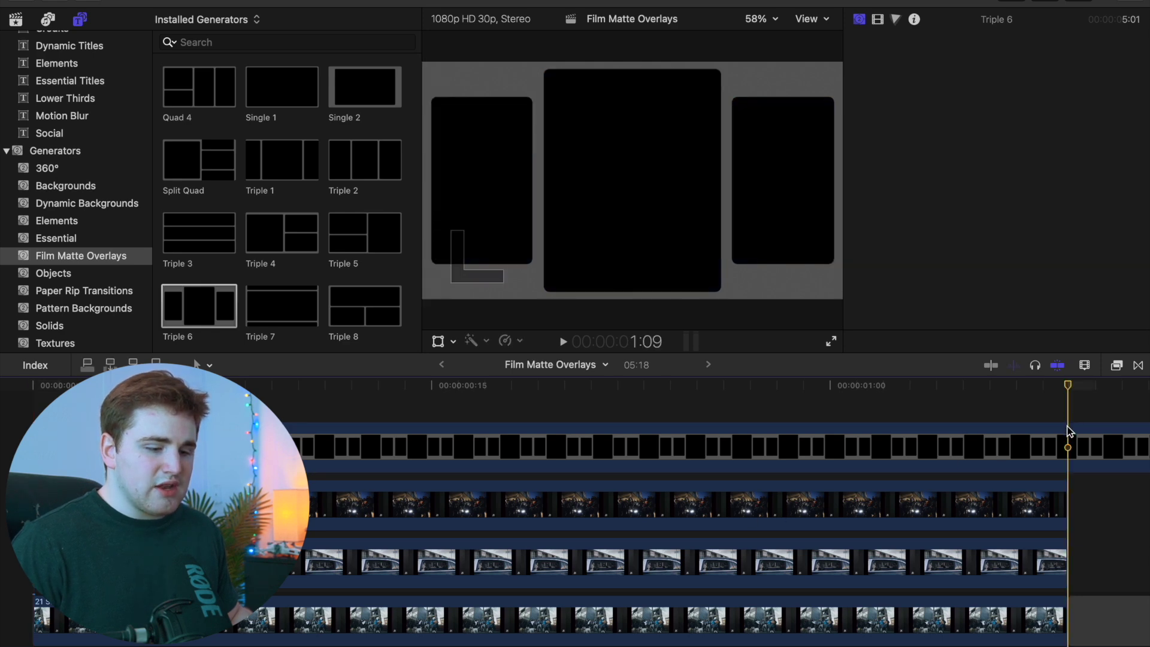
{"action": "left_click", "coordinate": [1070, 443]}
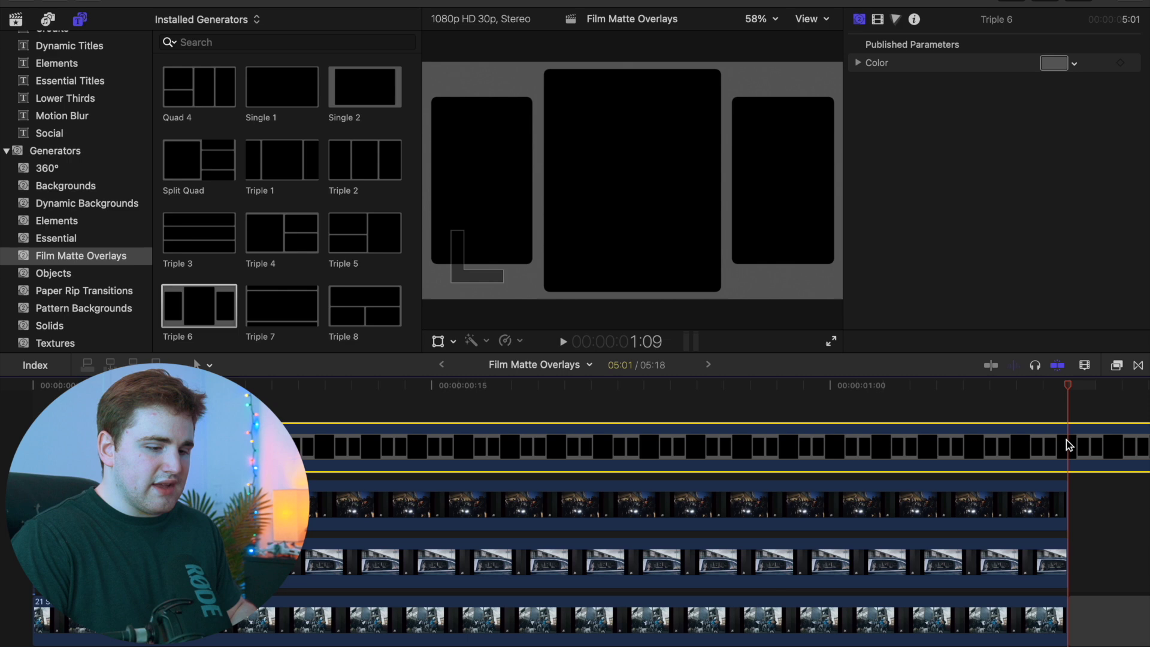
{"action": "key", "text": "alt+bracketright"}
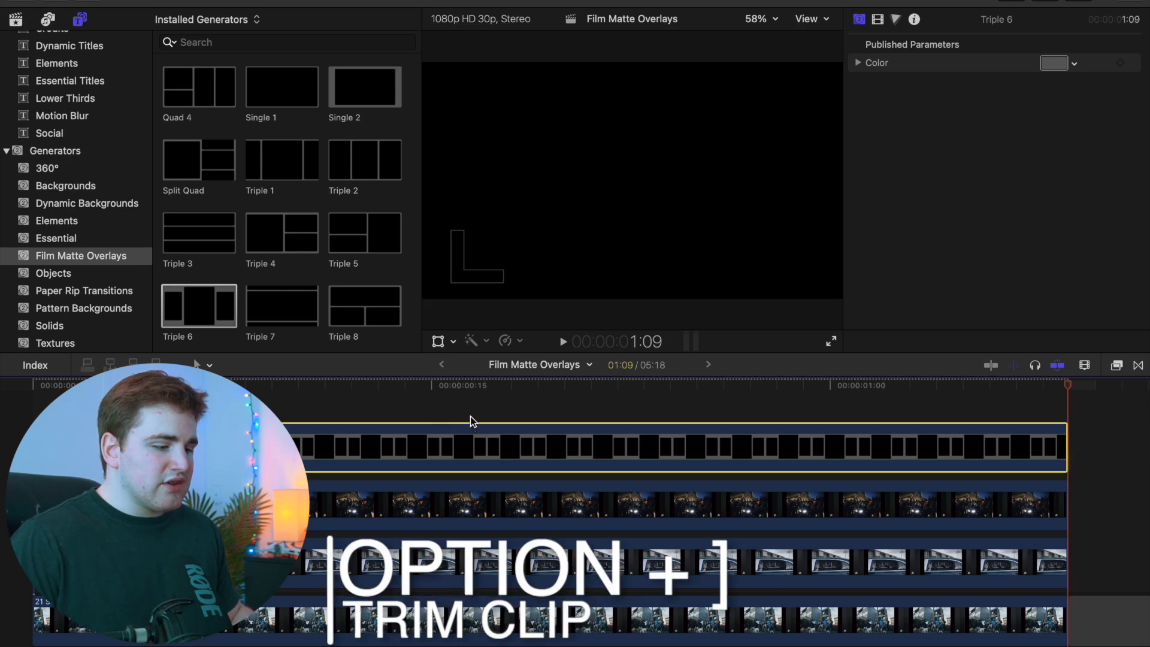
Disable the Triple 6 matte and the second and third video clips at 00:00:00:16.
{"action": "left_click", "coordinate": [470, 422]}
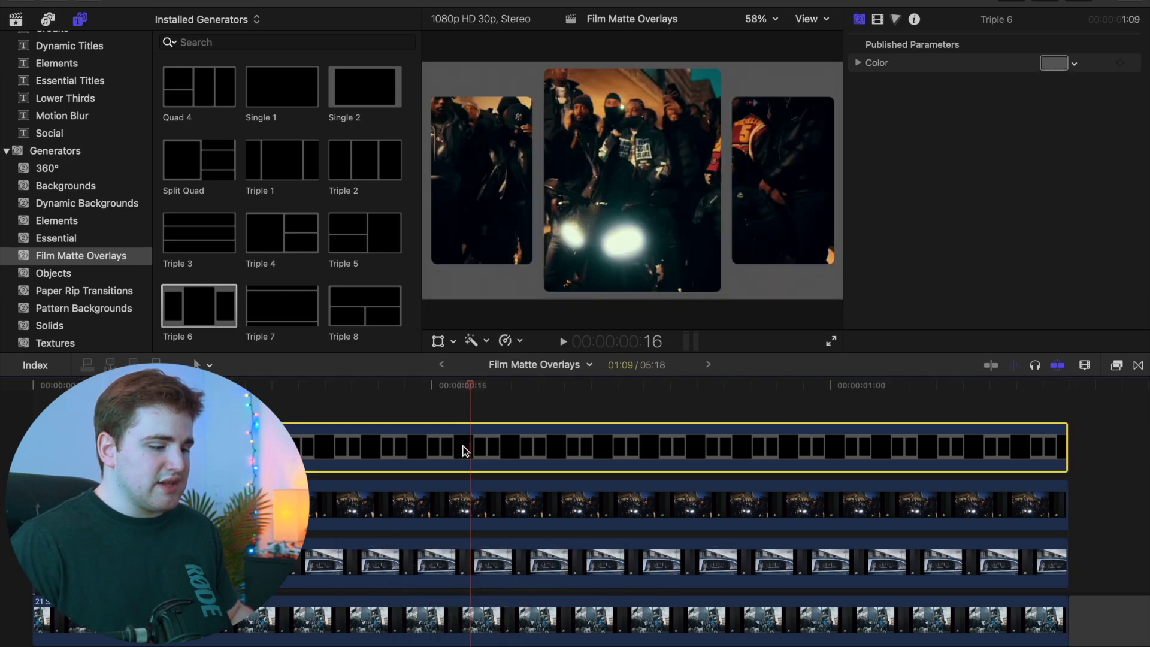
{"action": "key", "text": "v"}
{"action": "left_click", "coordinate": [476, 514]}
{"action": "key", "text": "v"}
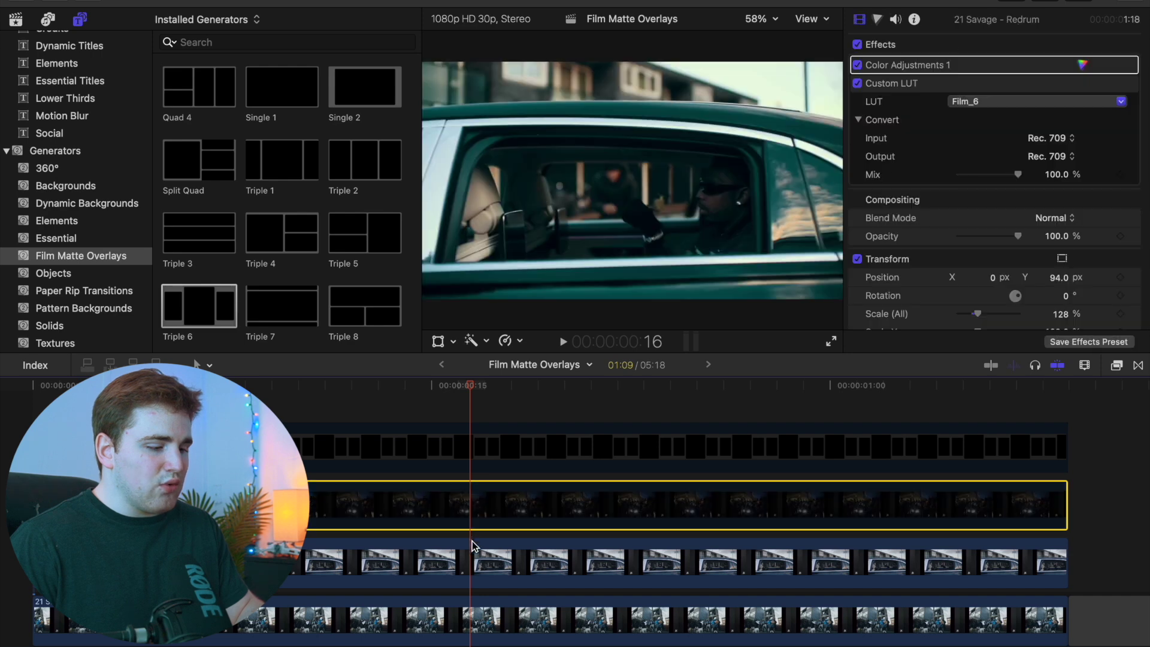
{"action": "left_click", "coordinate": [476, 565]}
{"action": "key", "text": "v"}
{"action": "left_click", "coordinate": [482, 615]}
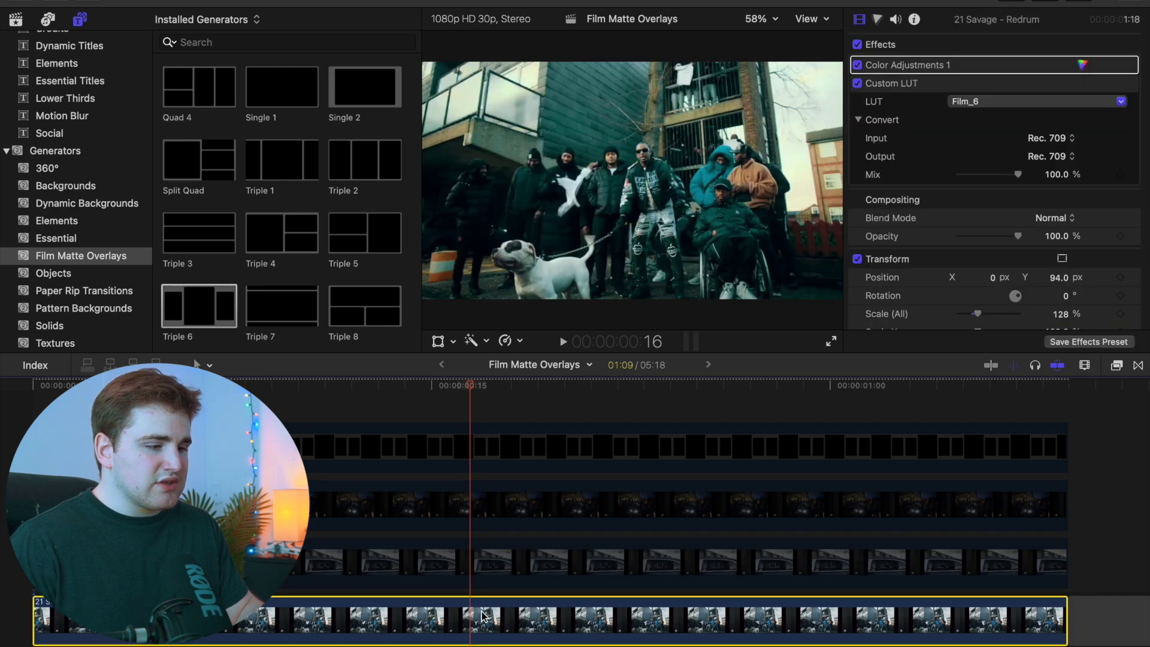
Re-enable the car clip and the group shot clip, then select the Triple 6 matte.
{"action": "left_click", "coordinate": [483, 560]}
{"action": "key", "text": "v"}
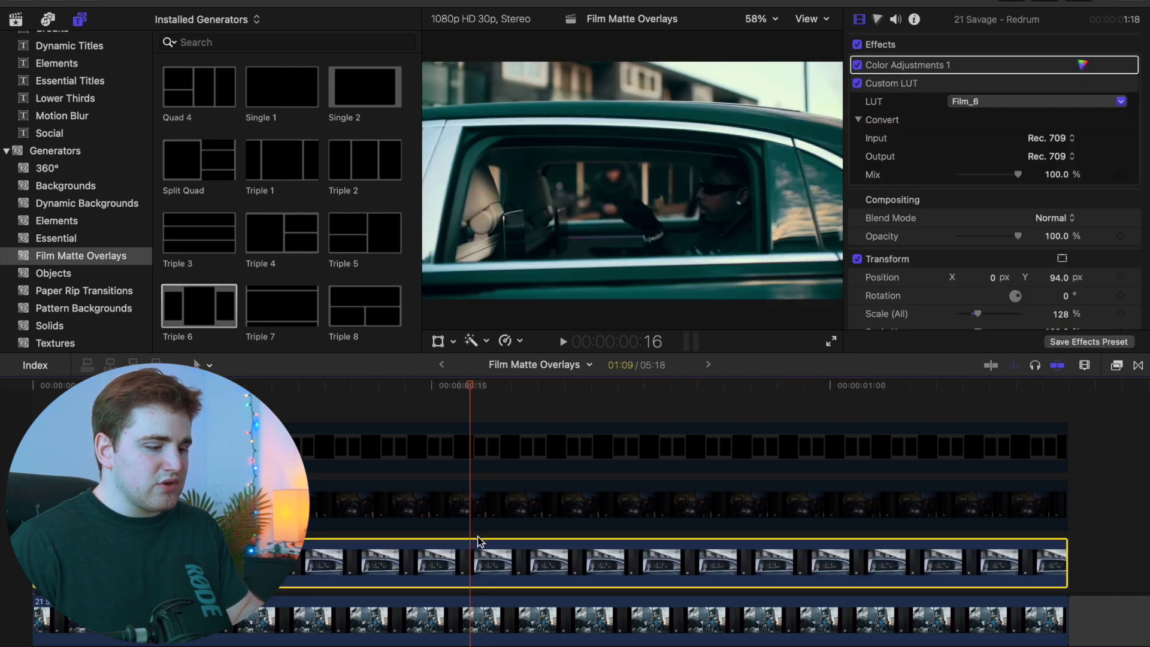
{"action": "left_click", "coordinate": [478, 509]}
{"action": "key", "text": "v"}
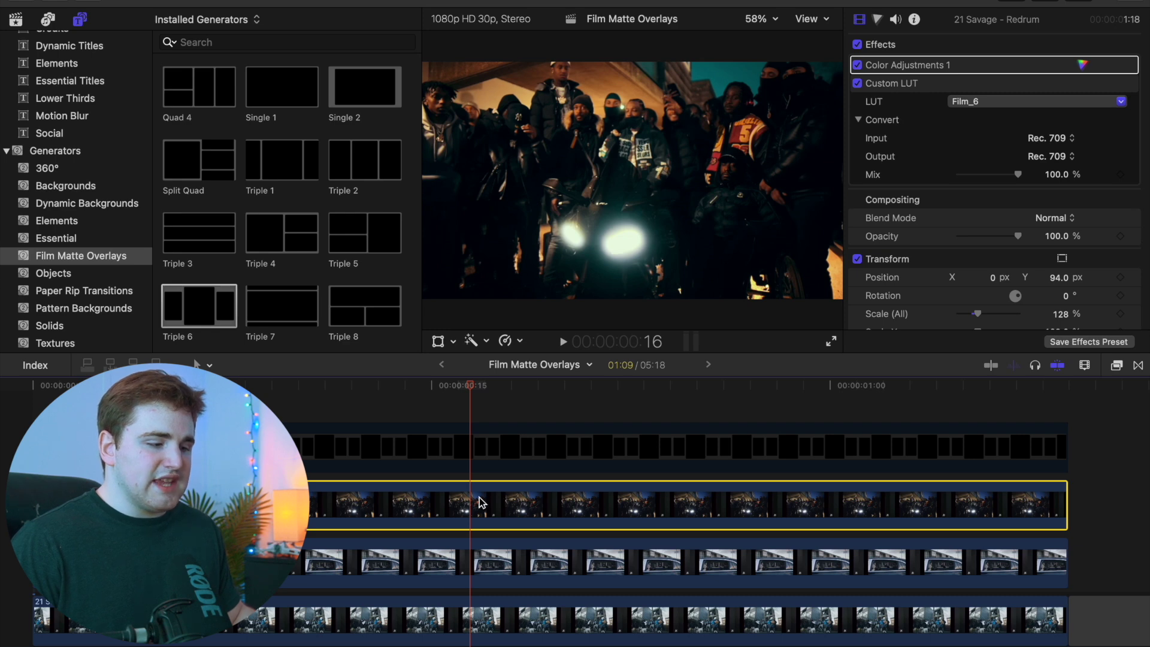
{"action": "left_click", "coordinate": [459, 449]}
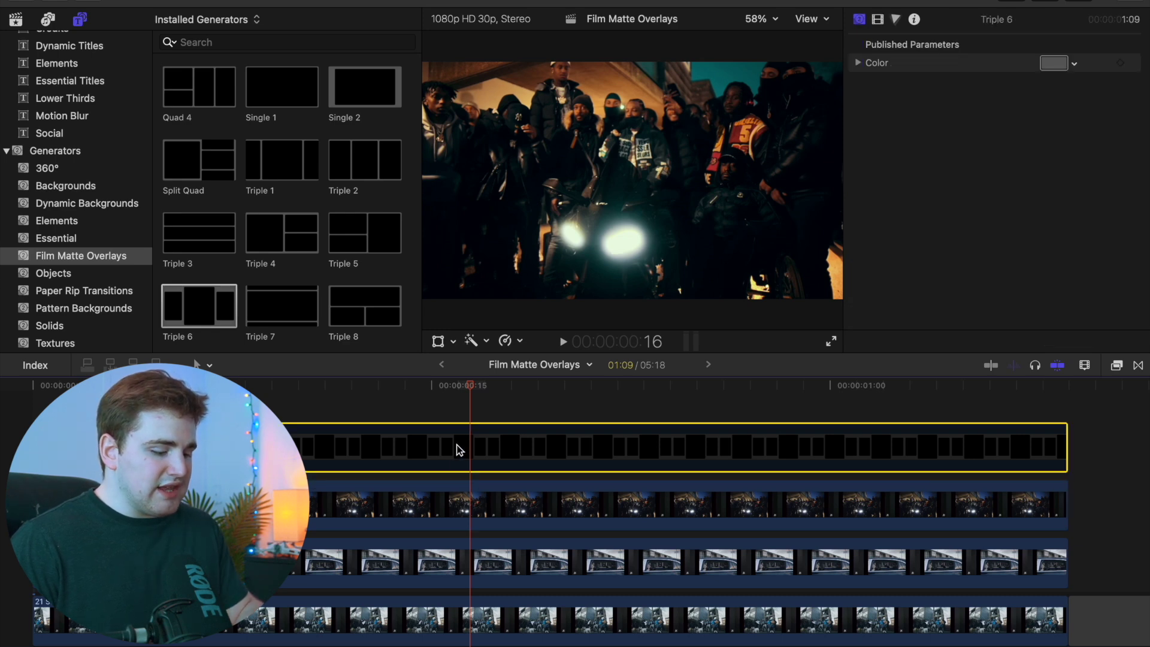
Re-enable the matte, scale down the centre group clip and crop more off its left.
{"action": "key", "text": "v"}
{"action": "left_click_drag", "start_coordinate": [475, 386], "coordinate": [285, 389]}
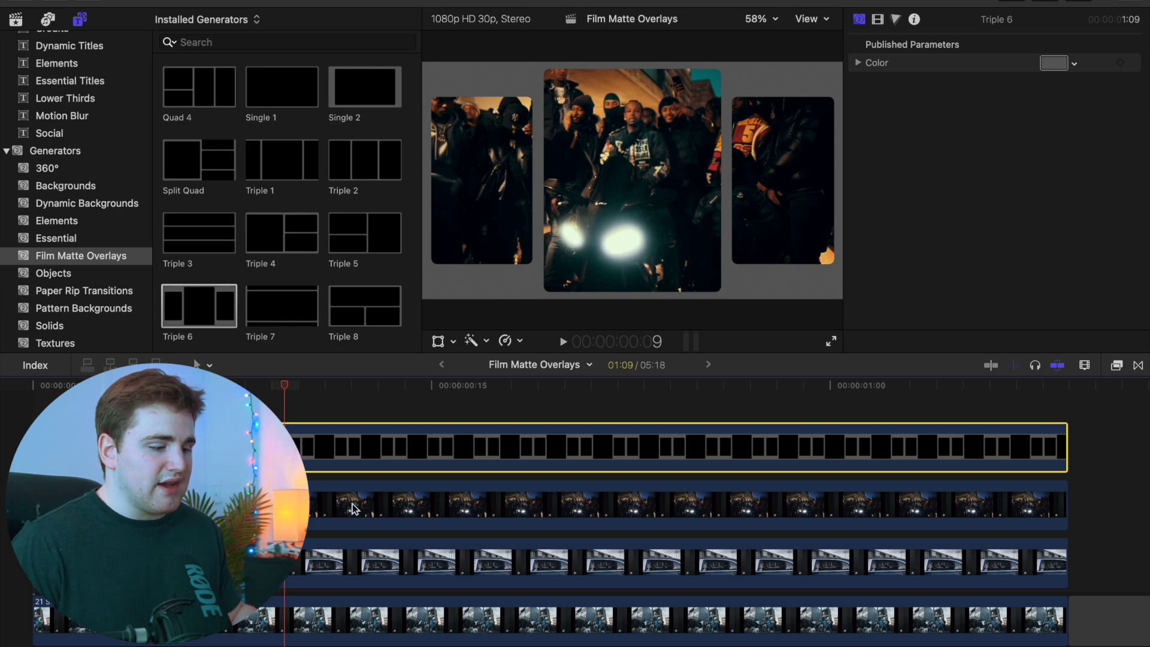
{"action": "left_click", "coordinate": [689, 504]}
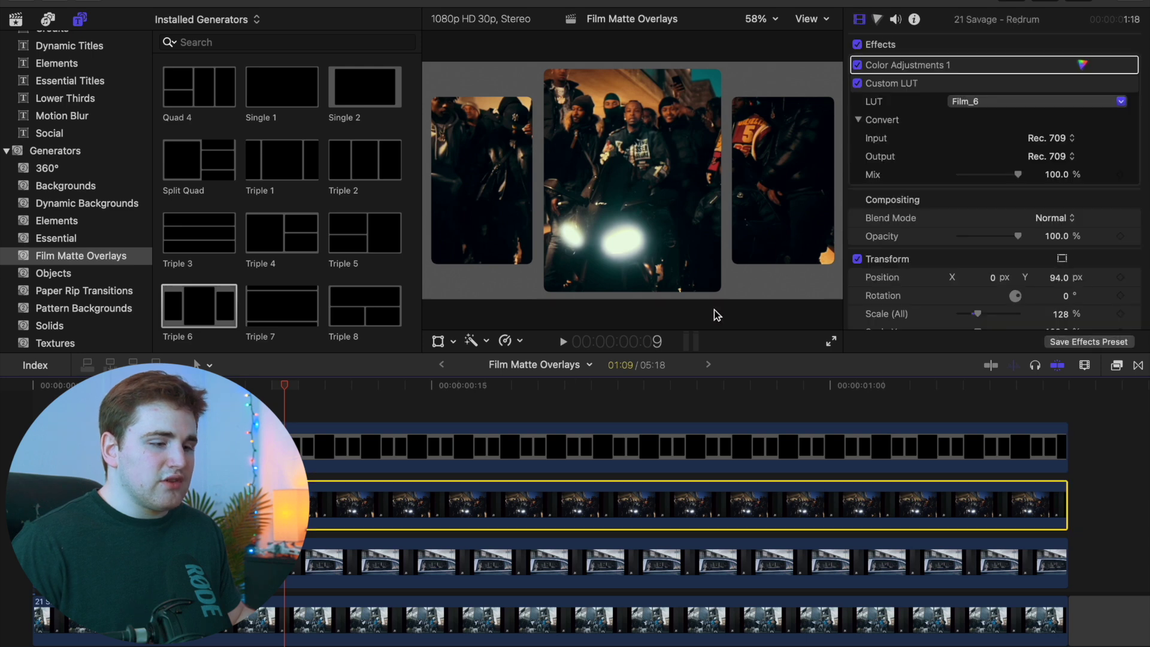
{"action": "scroll", "coordinate": [915, 228], "scroll_direction": "down", "scroll_amount": 6}
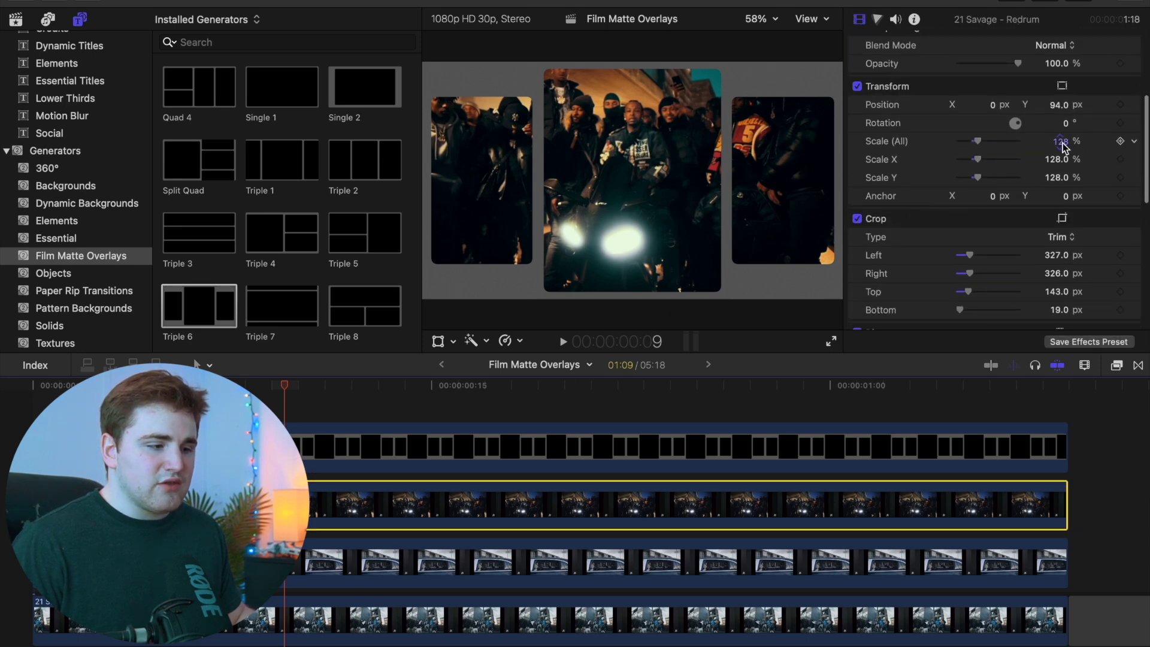
{"action": "left_click_drag", "start_coordinate": [1062, 147], "coordinate": [1027, 174]}
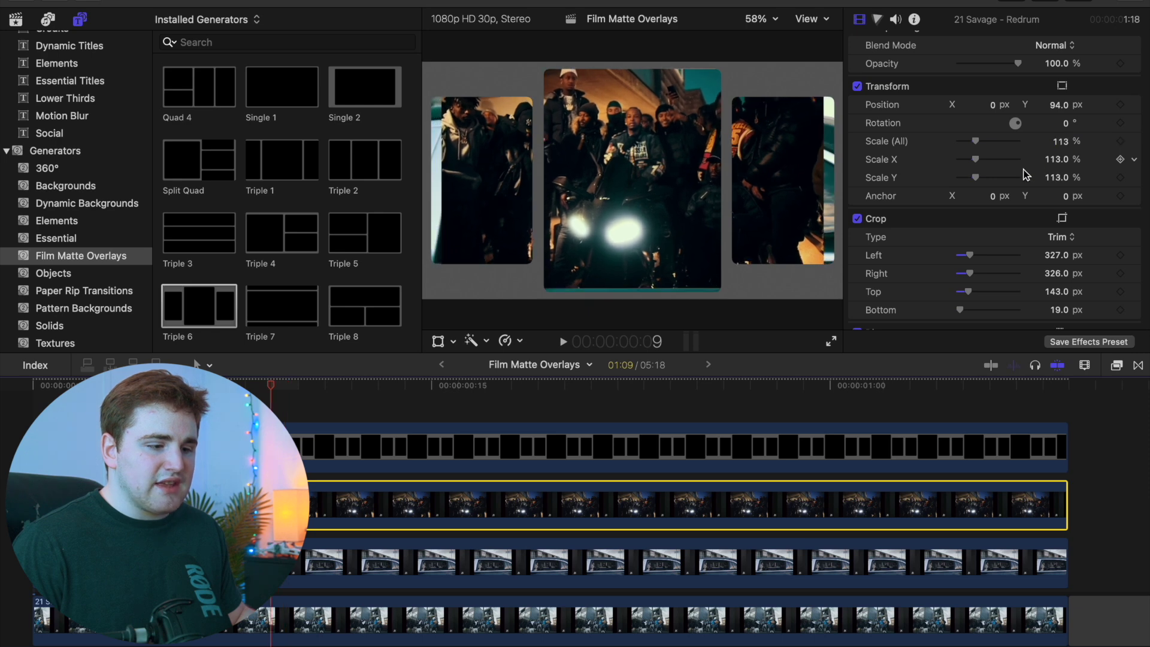
{"action": "left_click_drag", "start_coordinate": [970, 256], "coordinate": [983, 277]}
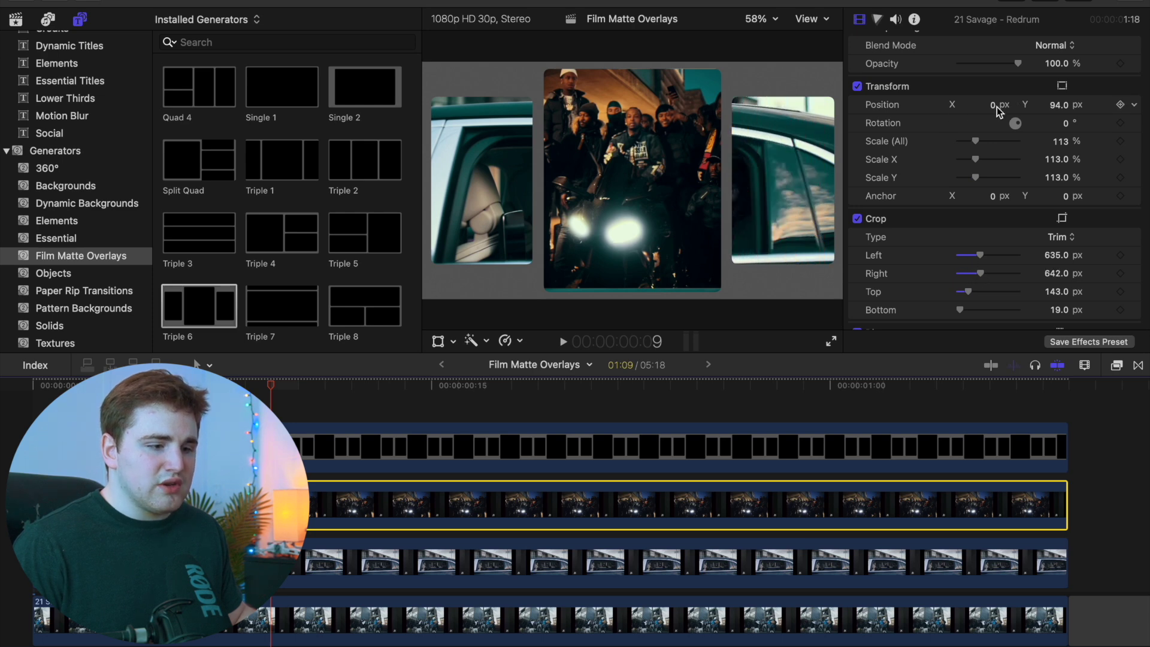
{"action": "left_click_drag", "start_coordinate": [995, 108], "coordinate": [994, 108]}
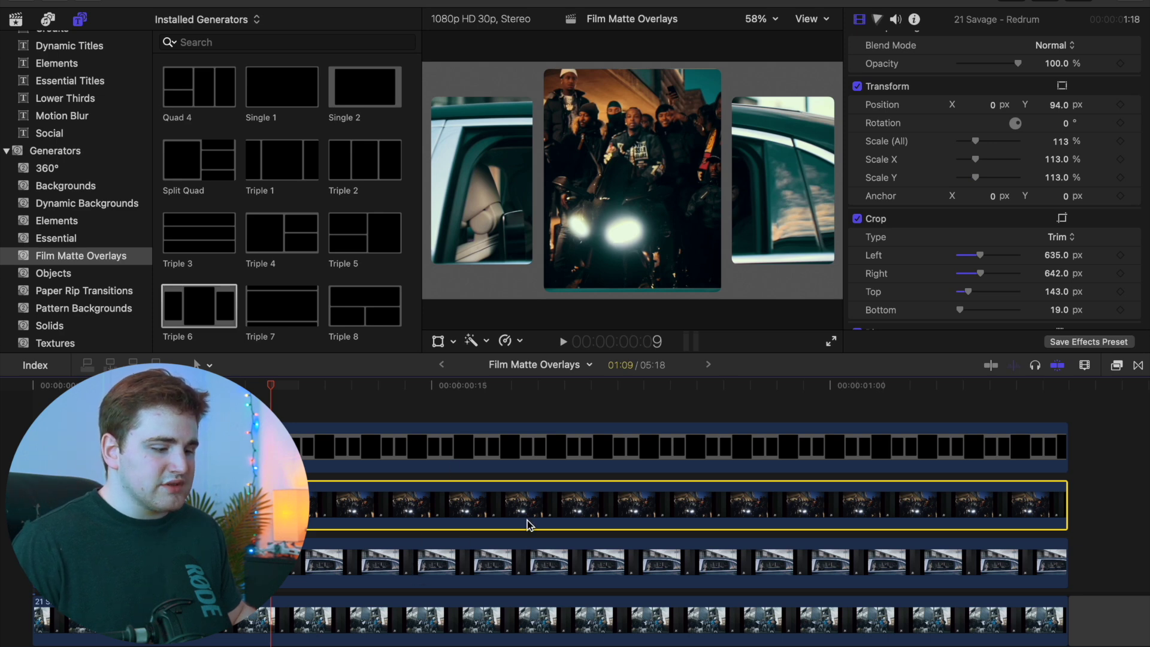
Shrink the car clip to 98% and move it into the right-hand window.
{"action": "left_click", "coordinate": [489, 577]}
{"action": "scroll", "coordinate": [988, 192], "scroll_direction": "down", "scroll_amount": 4}
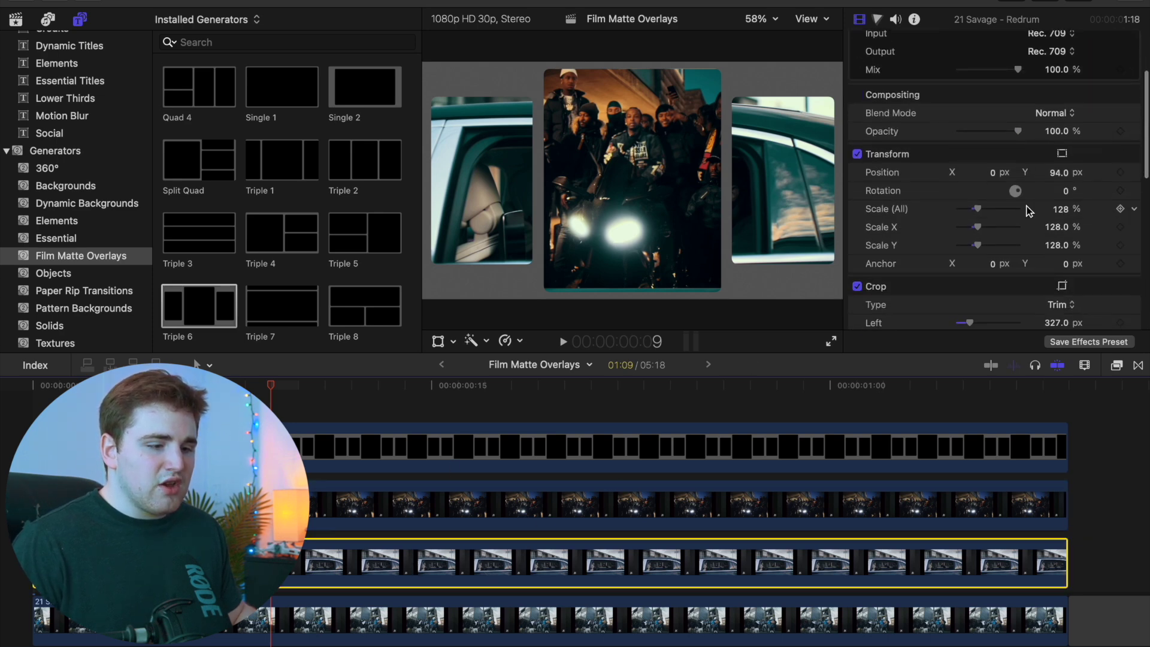
{"action": "mouse_move", "coordinate": [1063, 215]}
{"action": "left_mouse_down"}
{"action": "mouse_move", "coordinate": [1036, 214]}
{"action": "mouse_move", "coordinate": [1058, 213]}
{"action": "left_mouse_up"}
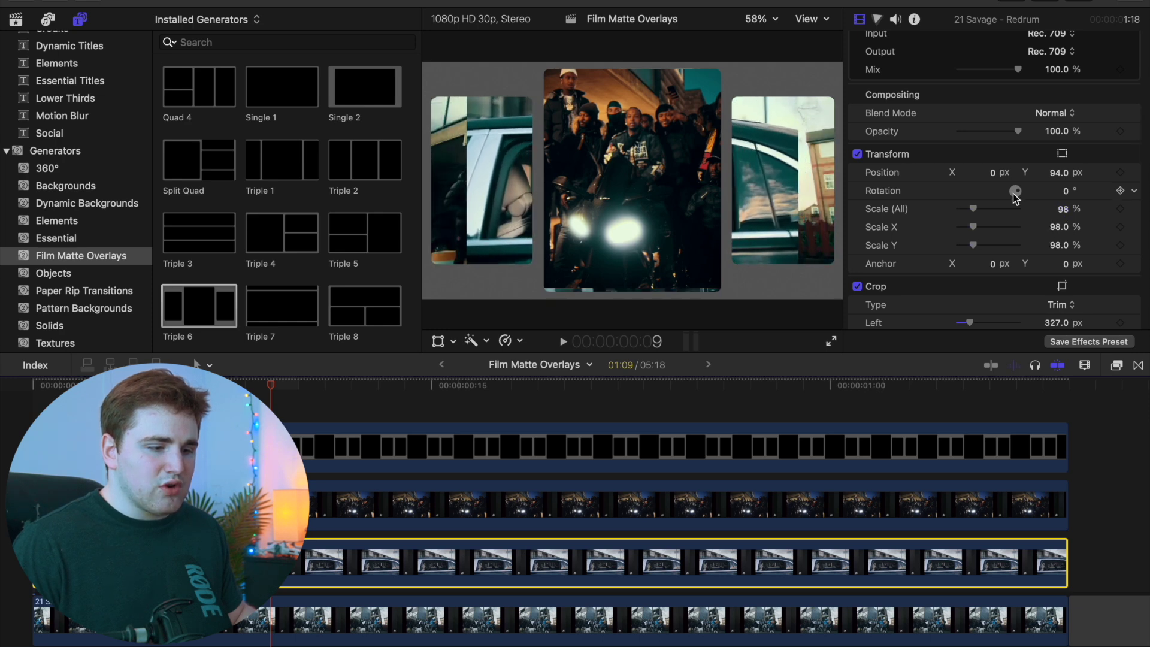
{"action": "left_click_drag", "start_coordinate": [993, 173], "coordinate": [990, 173]}
{"action": "scroll", "coordinate": [946, 237], "scroll_direction": "down", "scroll_amount": 3}
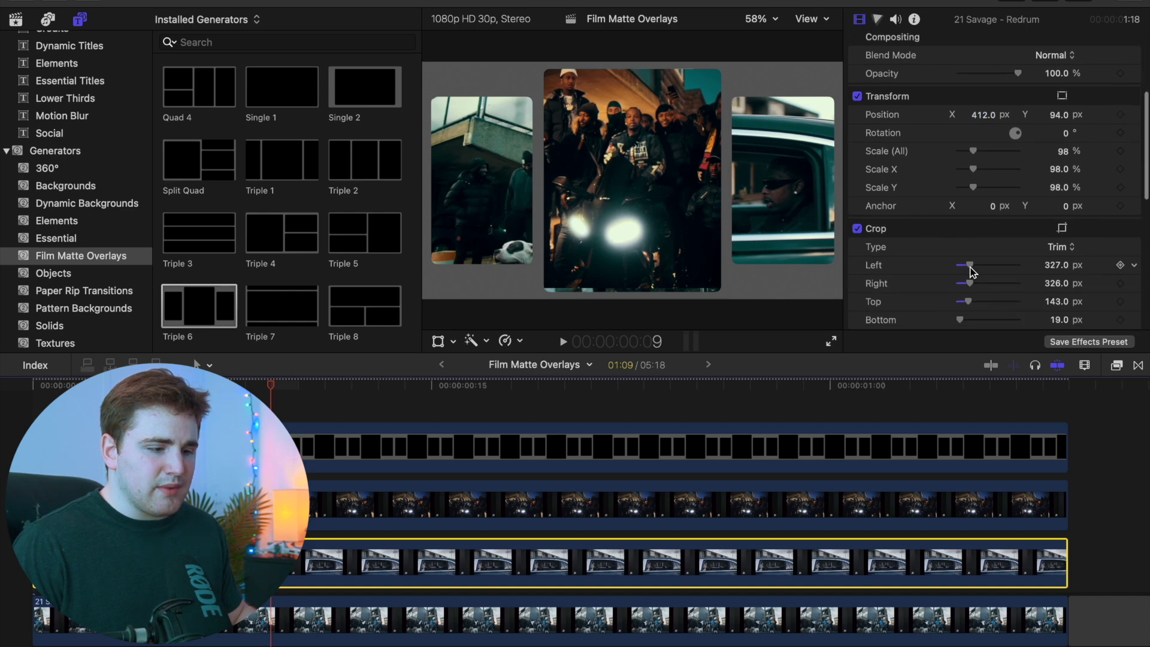
{"action": "left_click_drag", "start_coordinate": [968, 267], "coordinate": [978, 268]}
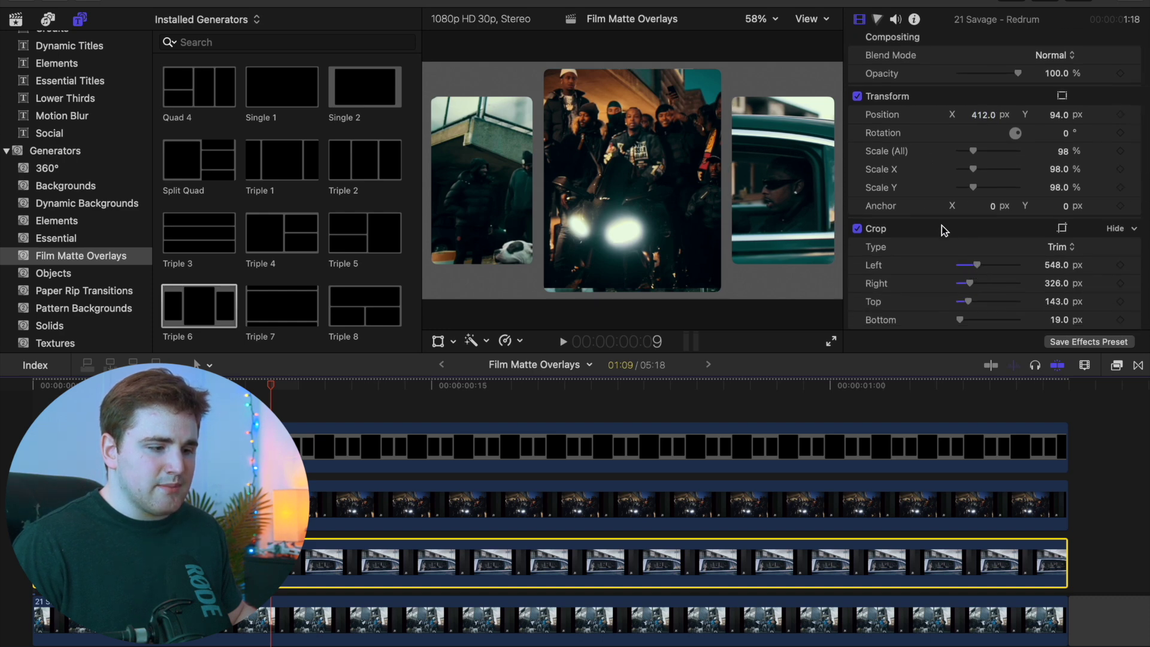
Slide the bottom clip into the left window and raise the group clip slightly.
{"action": "left_click", "coordinate": [554, 618]}
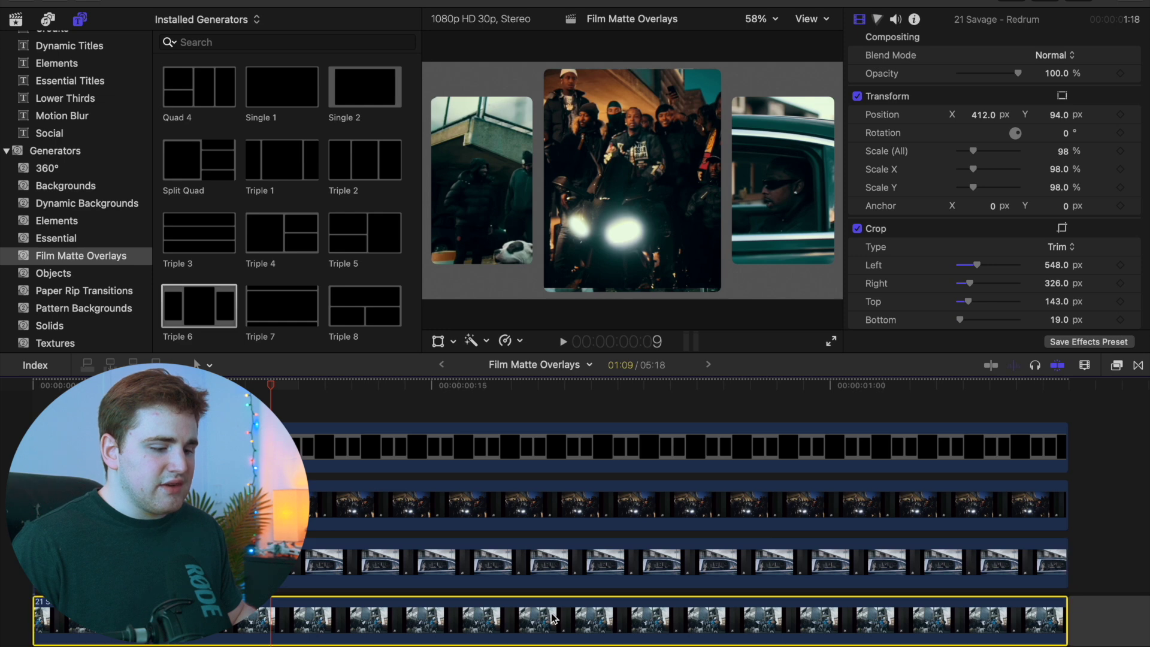
{"action": "scroll", "coordinate": [922, 170], "scroll_direction": "down", "scroll_amount": 1}
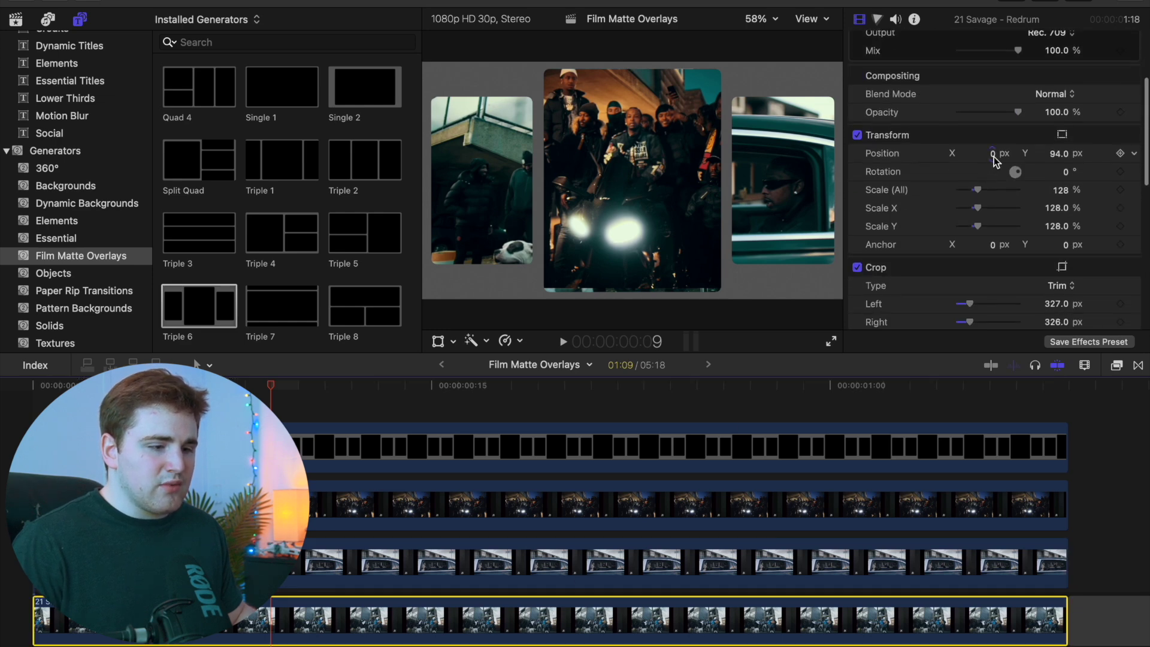
{"action": "mouse_move", "coordinate": [994, 155]}
{"action": "left_mouse_down"}
{"action": "mouse_move", "coordinate": [848, 155]}
{"action": "mouse_move", "coordinate": [1003, 153]}
{"action": "left_mouse_up"}
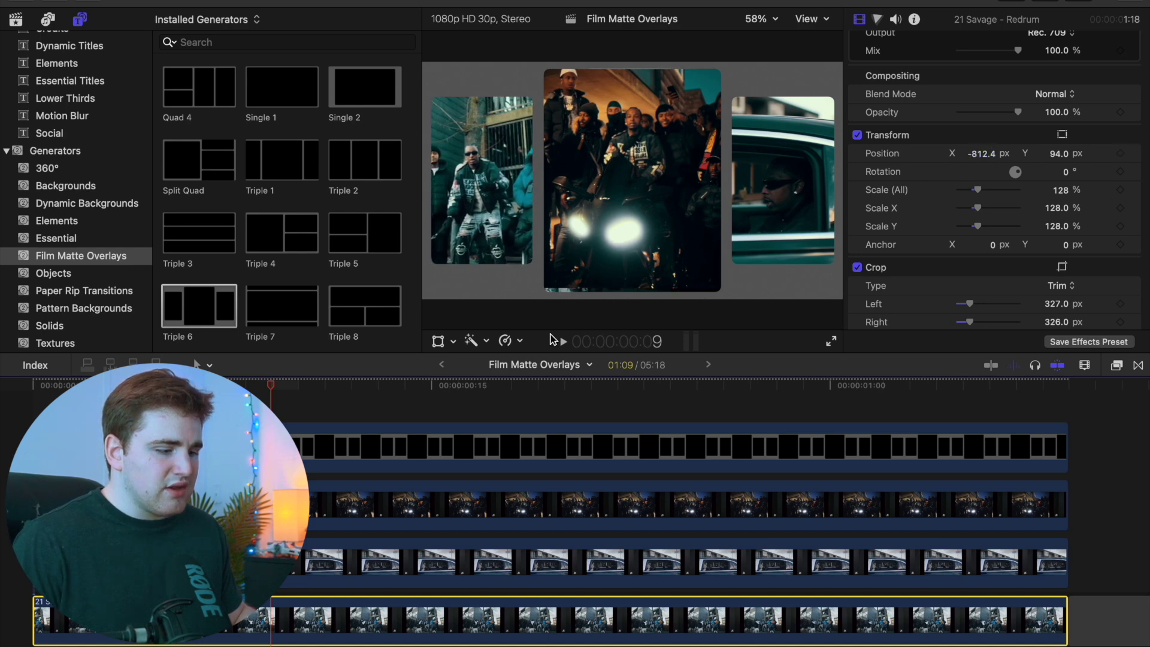
{"action": "left_click", "coordinate": [548, 513]}
{"action": "scroll", "coordinate": [988, 198], "scroll_direction": "down", "scroll_amount": 6}
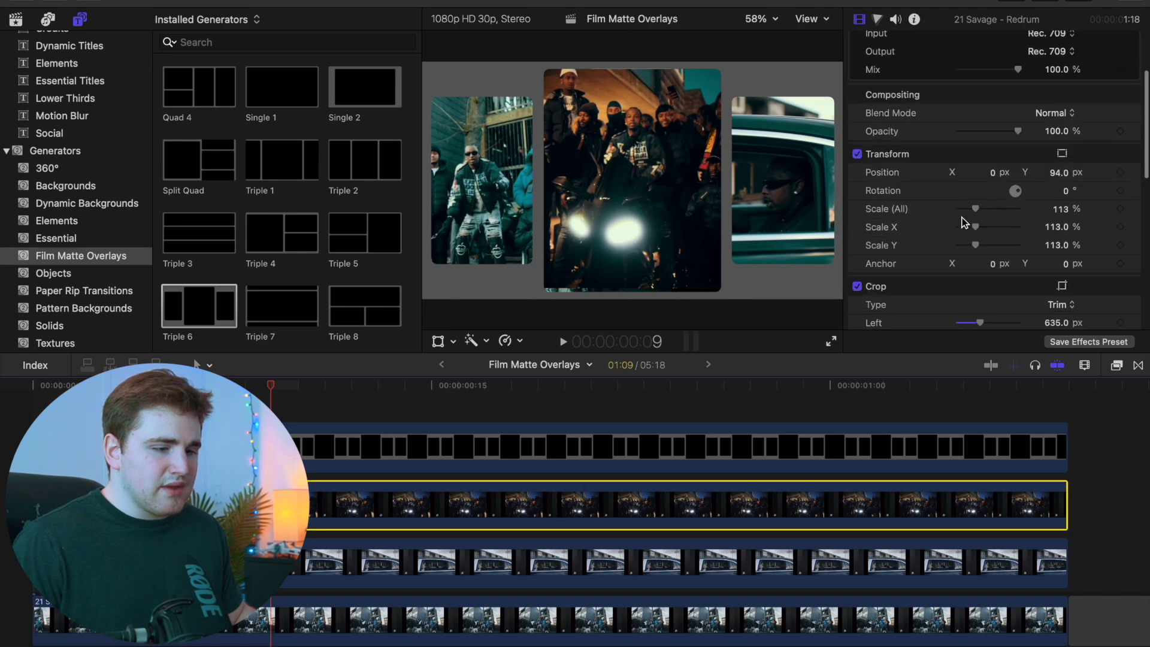
{"action": "left_click_drag", "start_coordinate": [1058, 108], "coordinate": [1060, 140]}
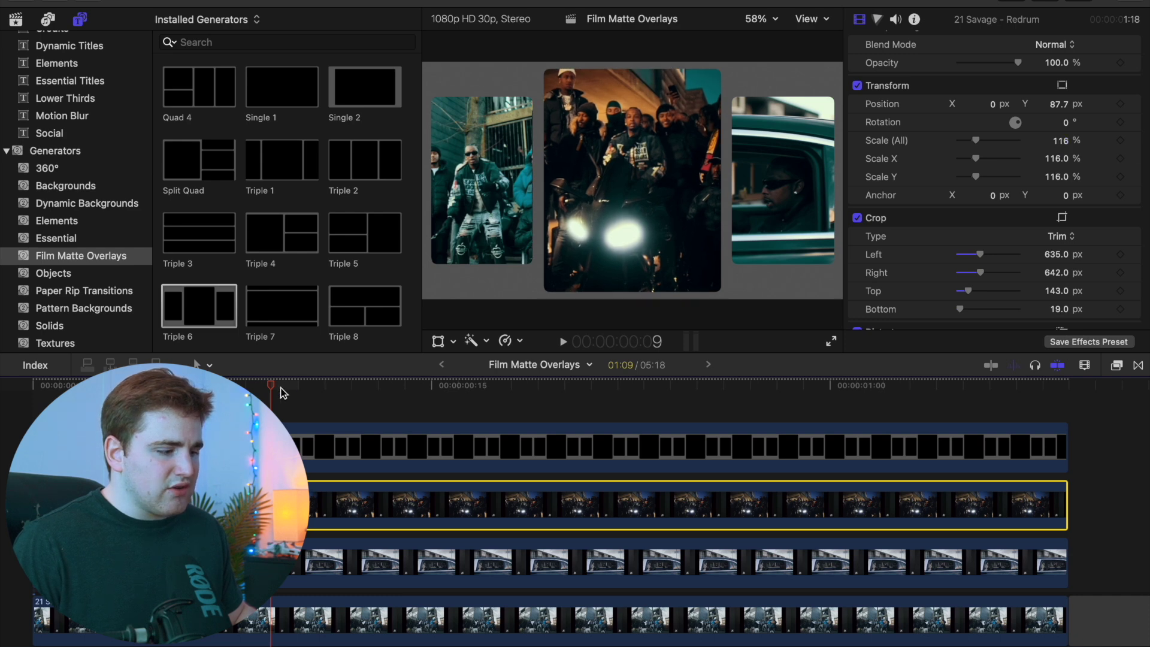
{"action": "left_click_drag", "start_coordinate": [281, 392], "coordinate": [353, 409]}
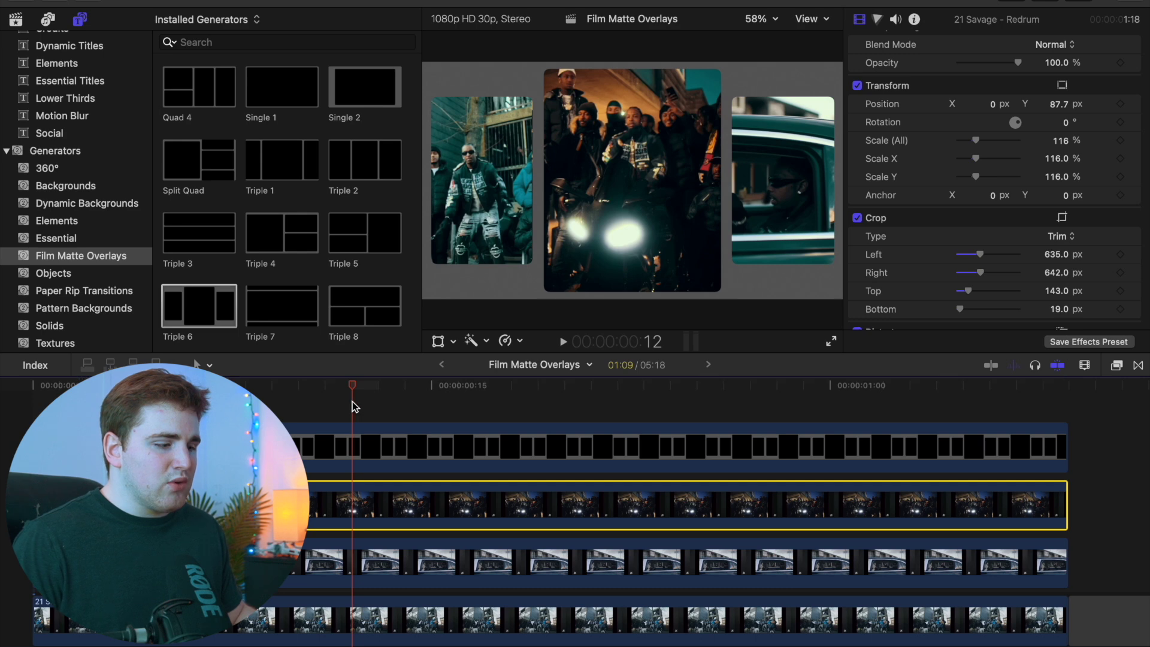
Set the Triple 6 matte colour to black after briefly trying lime green.
{"action": "left_click", "coordinate": [357, 436]}
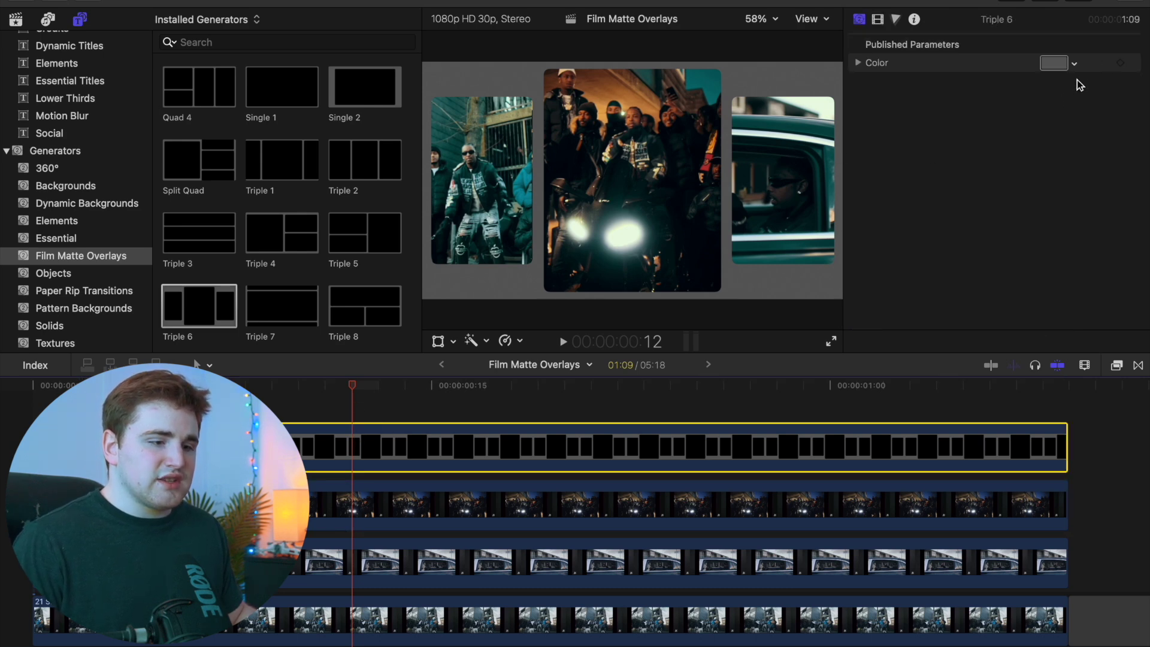
{"action": "left_click", "coordinate": [1074, 63]}
{"action": "left_click", "coordinate": [1040, 138]}
{"action": "left_click_drag", "start_coordinate": [1039, 138], "coordinate": [1037, 129]}
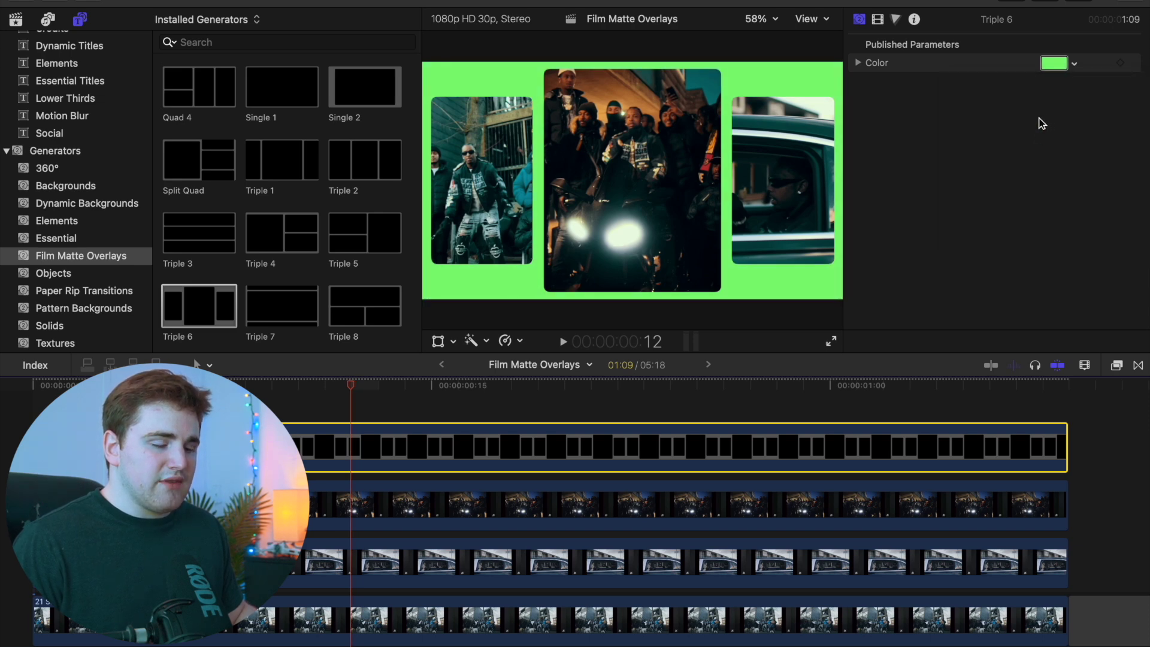
{"action": "left_click", "coordinate": [1076, 66]}
{"action": "left_click_drag", "start_coordinate": [1074, 79], "coordinate": [1105, 83]}
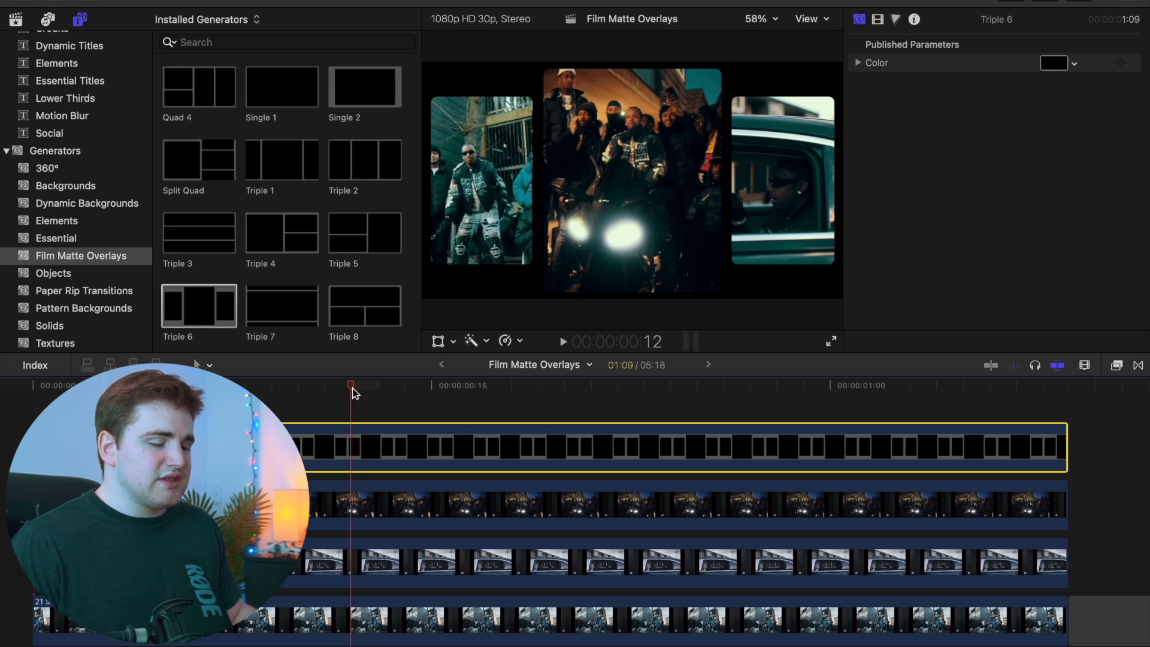
{"action": "left_click_drag", "start_coordinate": [351, 386], "coordinate": [334, 386]}
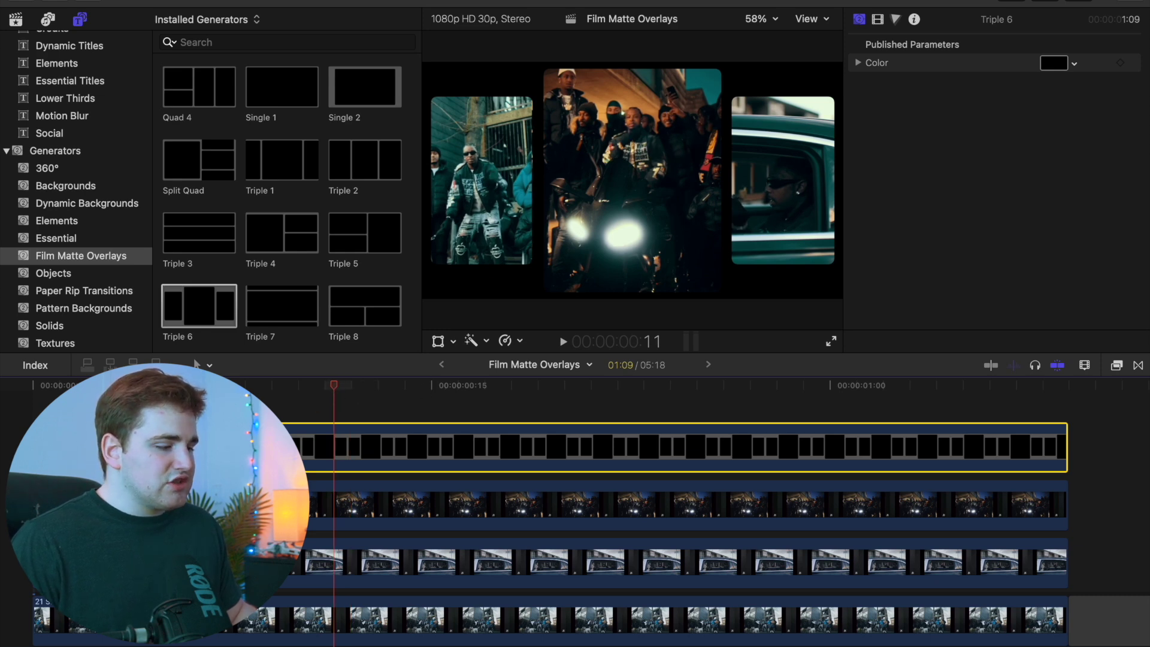
Play the finished Triple 6 edit from the beginning, then stop playback.
{"action": "left_click", "coordinate": [17, 416]}
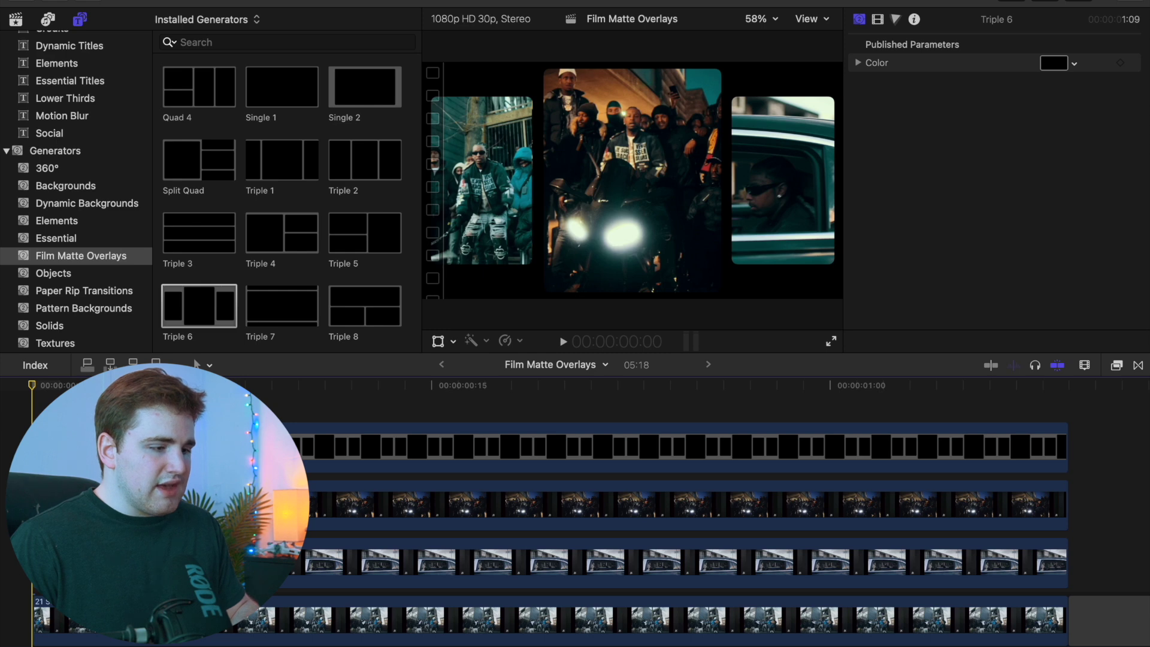
{"action": "key", "text": "space"}
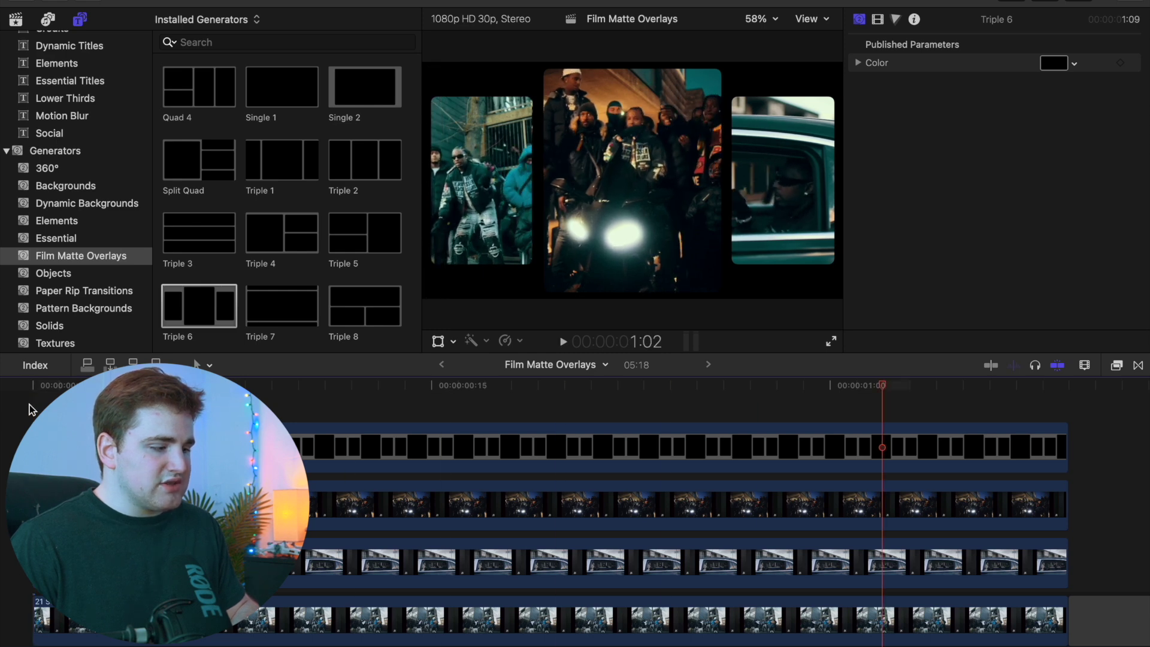
{"action": "left_click", "coordinate": [33, 409]}
{"action": "key", "text": "space"}
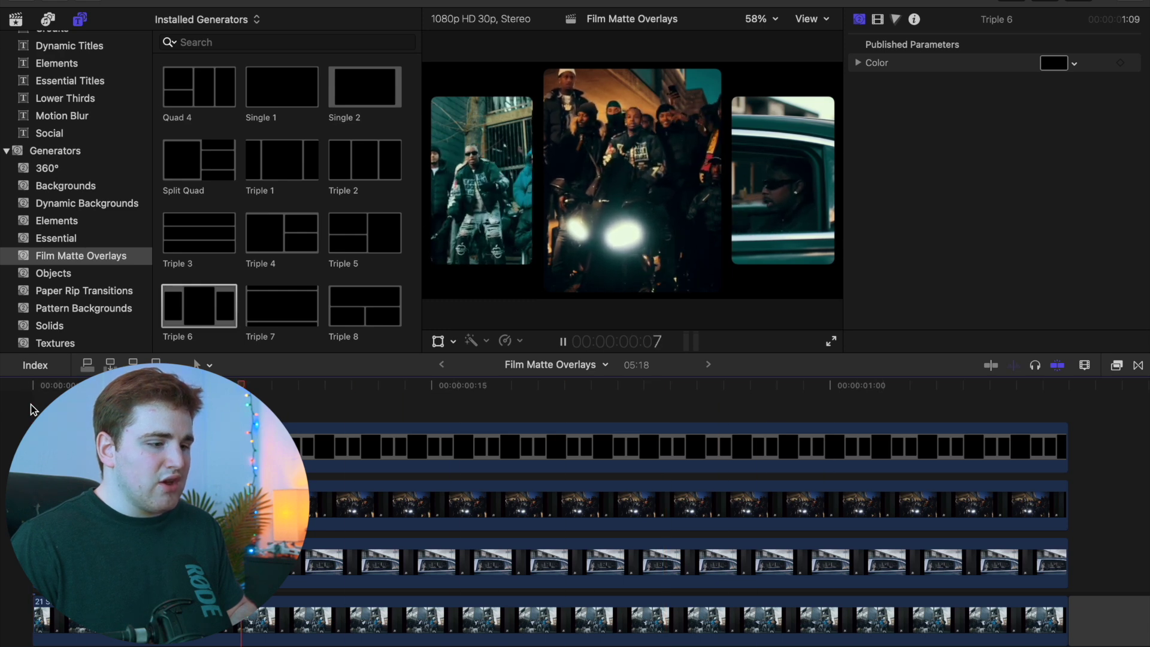
{"action": "key", "text": "space"}
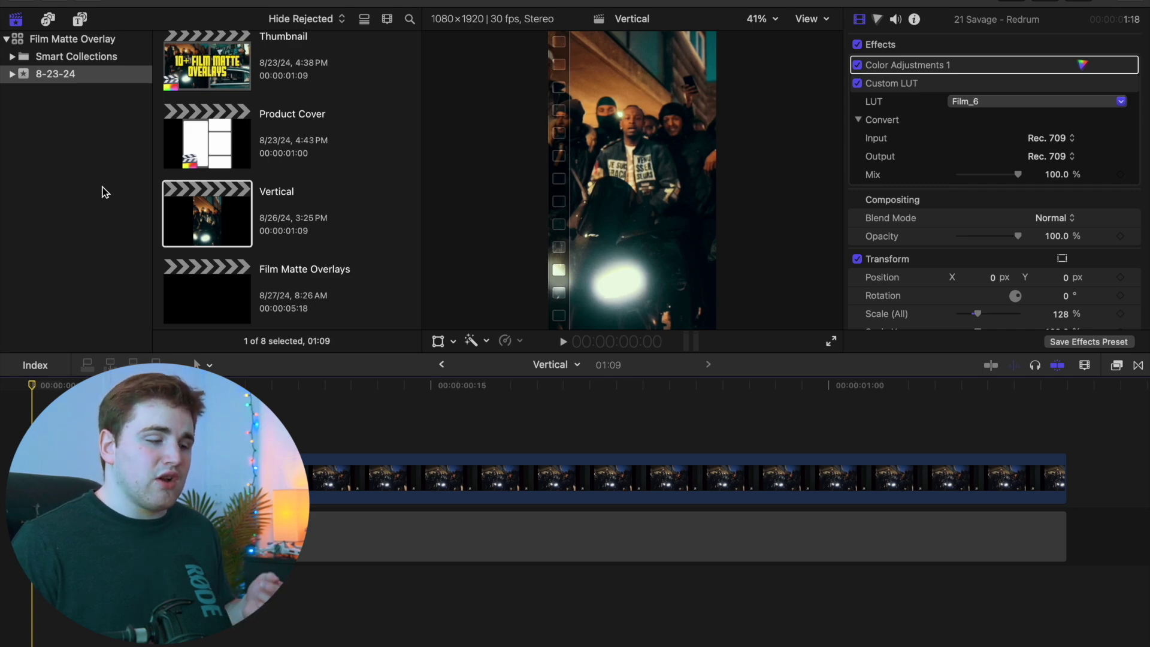
Place the Split Quad matte over the vertical clip and trim it to the clip's end.
{"action": "left_click", "coordinate": [80, 19]}
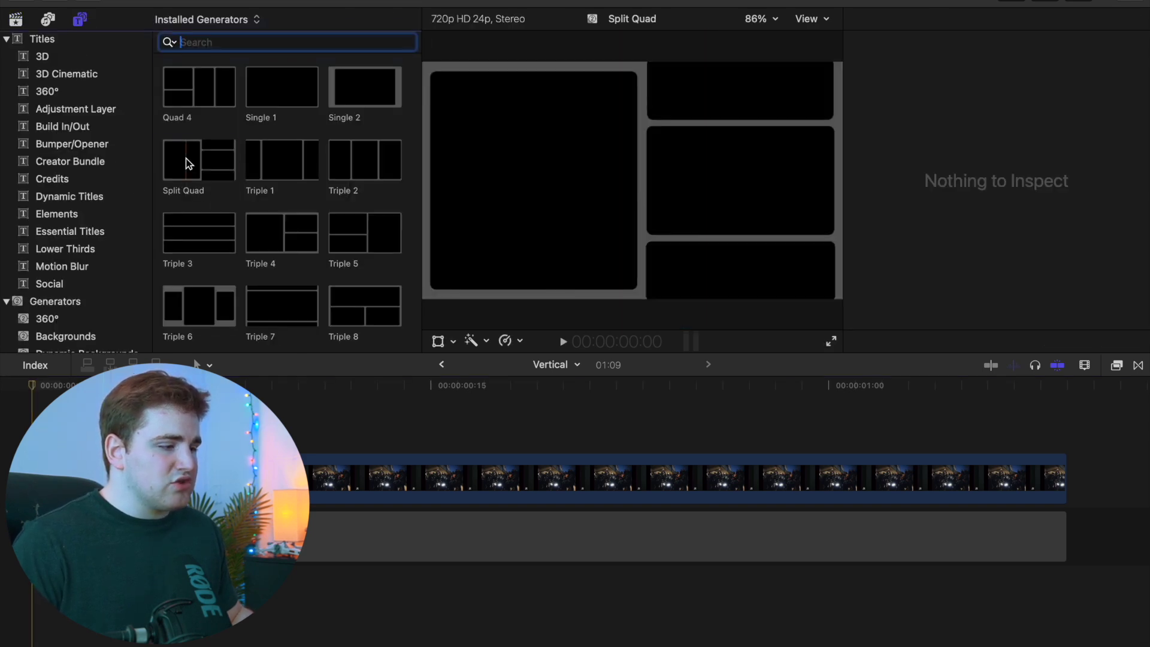
{"action": "left_click_drag", "start_coordinate": [186, 159], "coordinate": [42, 407]}
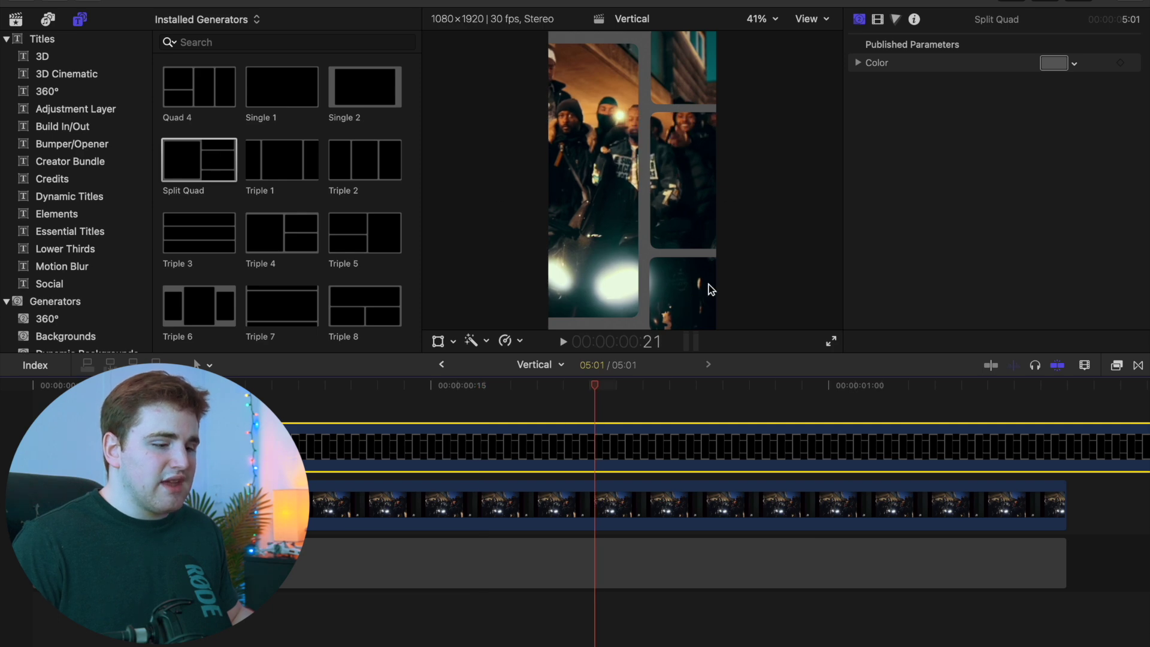
{"action": "left_click", "coordinate": [1071, 431]}
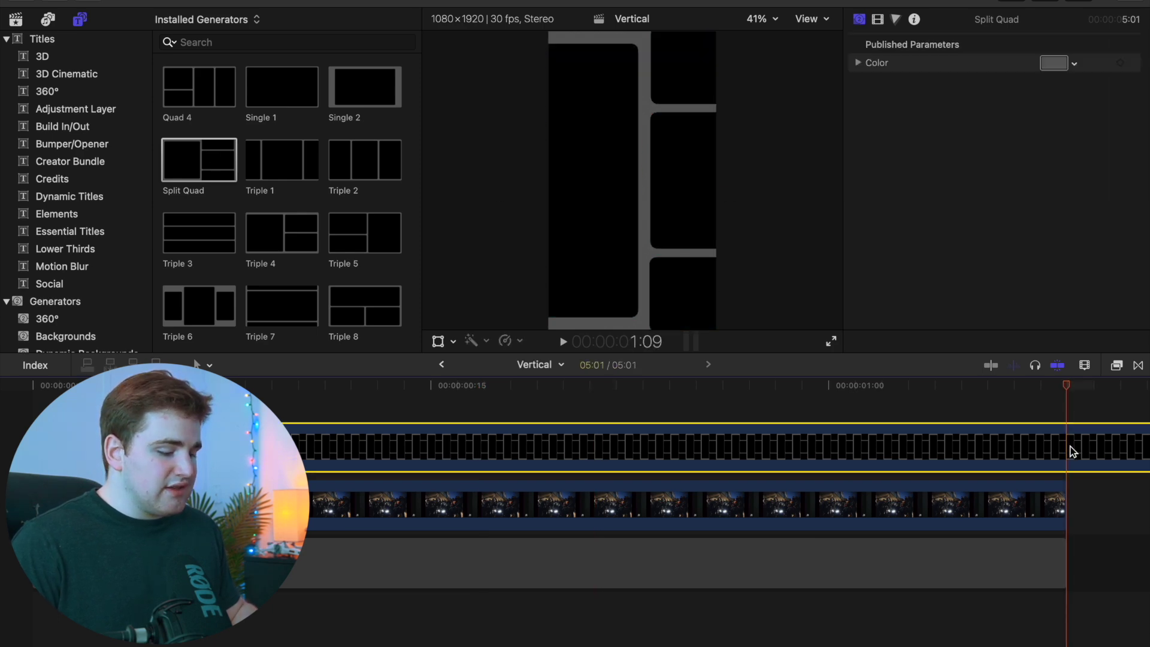
{"action": "key", "text": "alt+bracketright"}
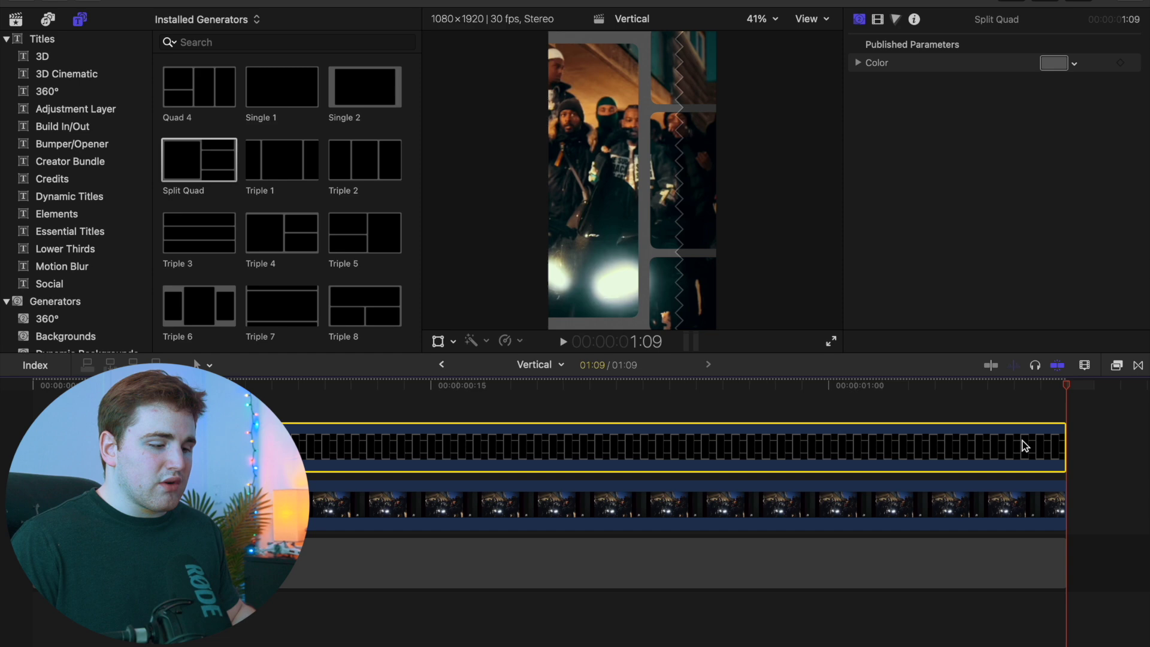
Preview near the start, then delete the Split Quad matte.
{"action": "left_click", "coordinate": [402, 416]}
{"action": "key", "text": "Left"}
{"action": "key", "text": "Left"}
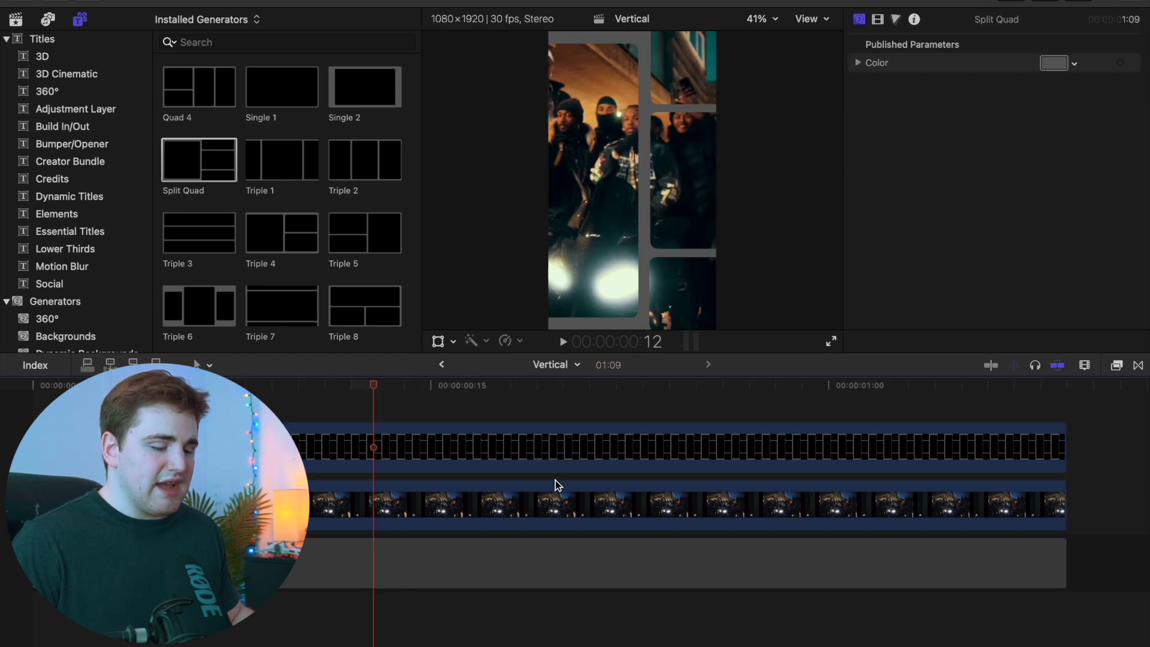
{"action": "left_click", "coordinate": [419, 453]}
{"action": "key", "text": "Delete"}
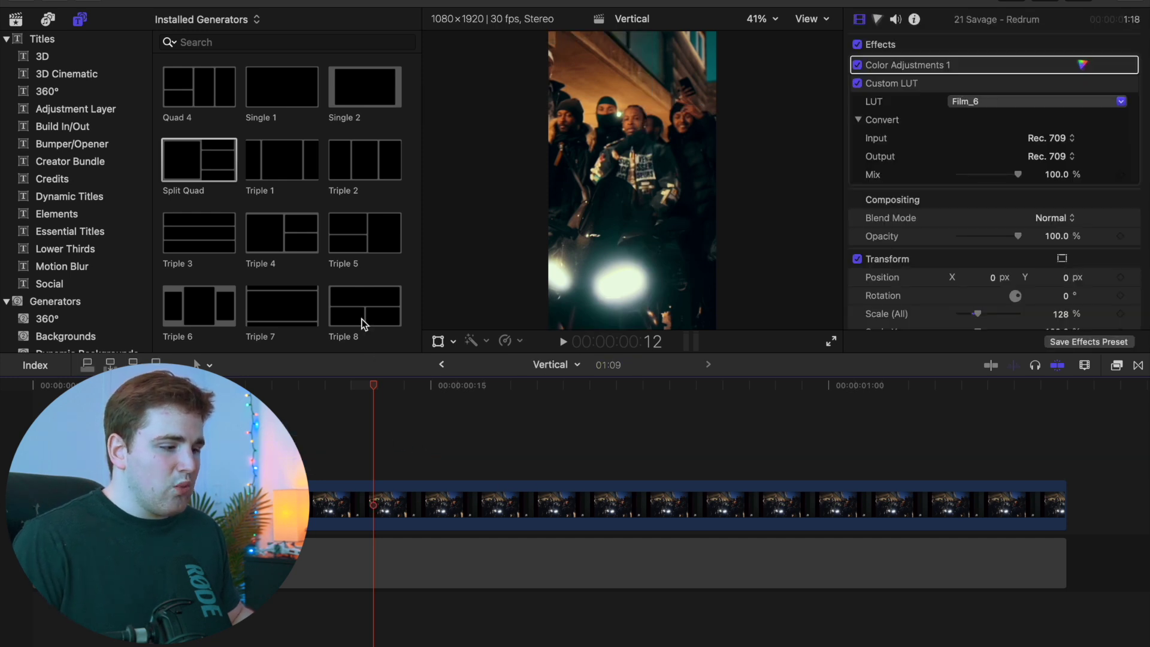
{"action": "left_click_drag", "start_coordinate": [360, 242], "coordinate": [353, 446]}
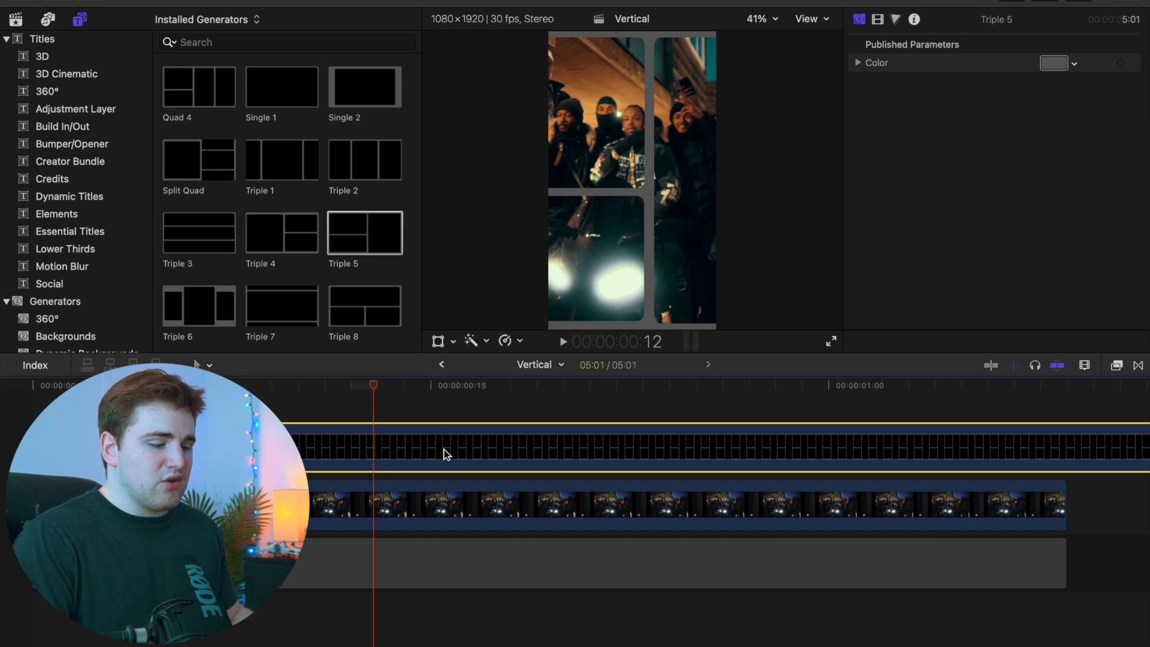
{"action": "key", "text": "Delete"}
{"action": "key", "text": "Home"}
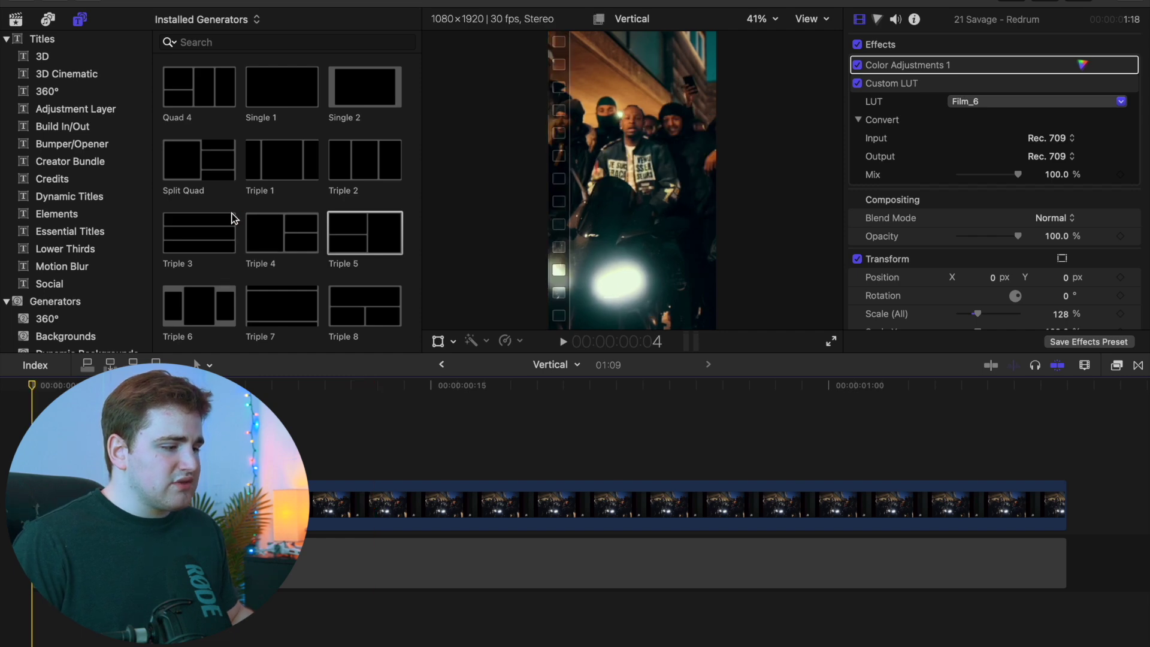
Drop the Custom generator above the vertical clip and trim it to end at 1:09.
{"action": "scroll", "coordinate": [239, 220], "scroll_direction": "up", "scroll_amount": 5}
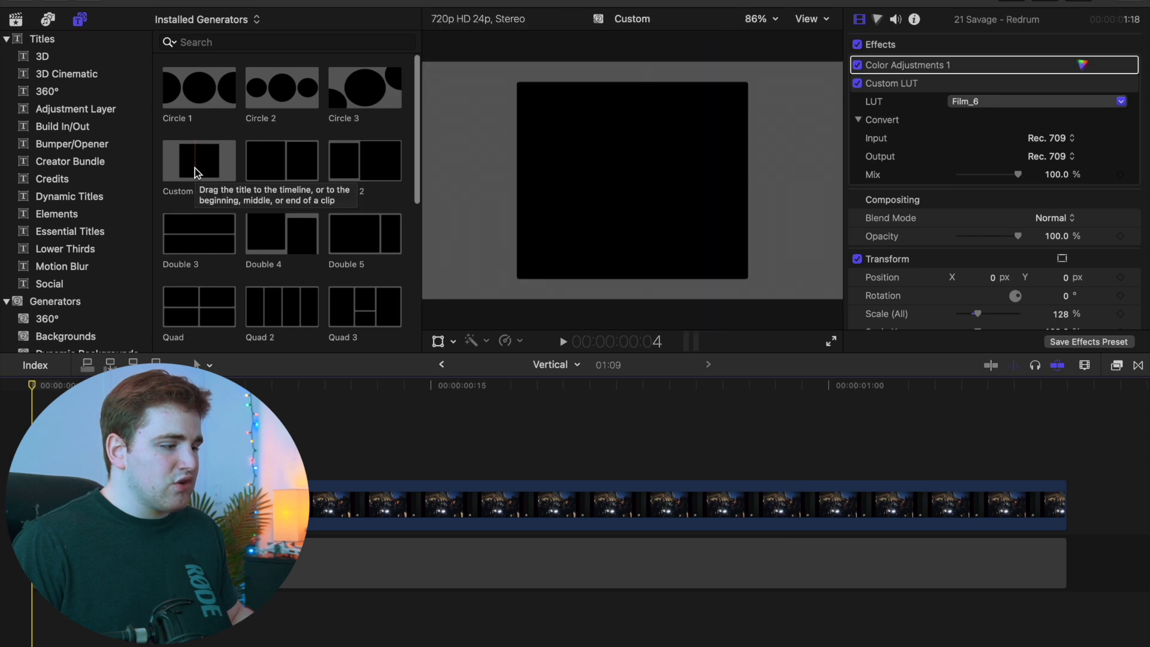
{"action": "left_click_drag", "start_coordinate": [197, 180], "coordinate": [323, 427]}
{"action": "left_click", "coordinate": [1071, 416]}
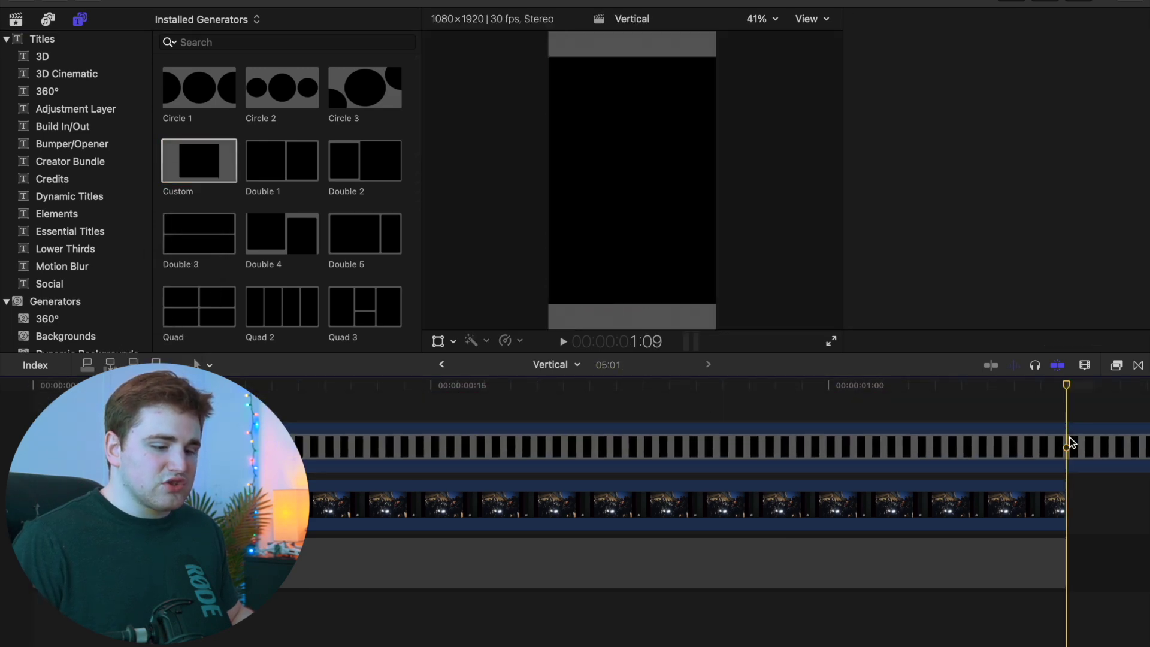
{"action": "left_click", "coordinate": [1072, 441]}
{"action": "key", "text": "alt+bracketright"}
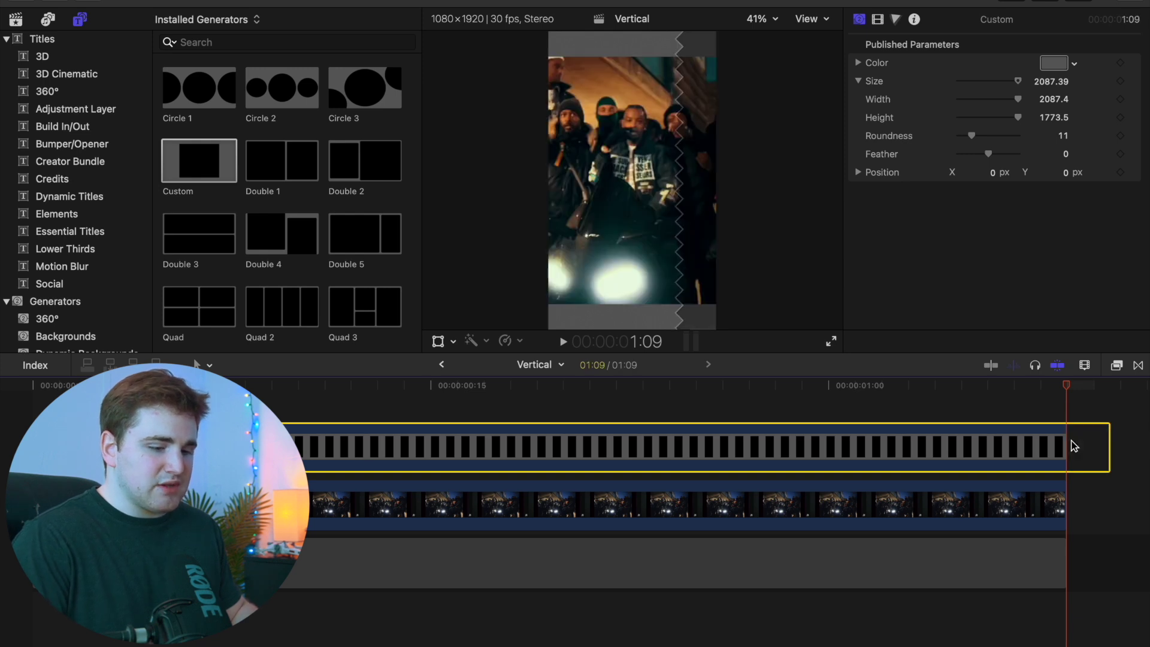
{"action": "left_click", "coordinate": [461, 418]}
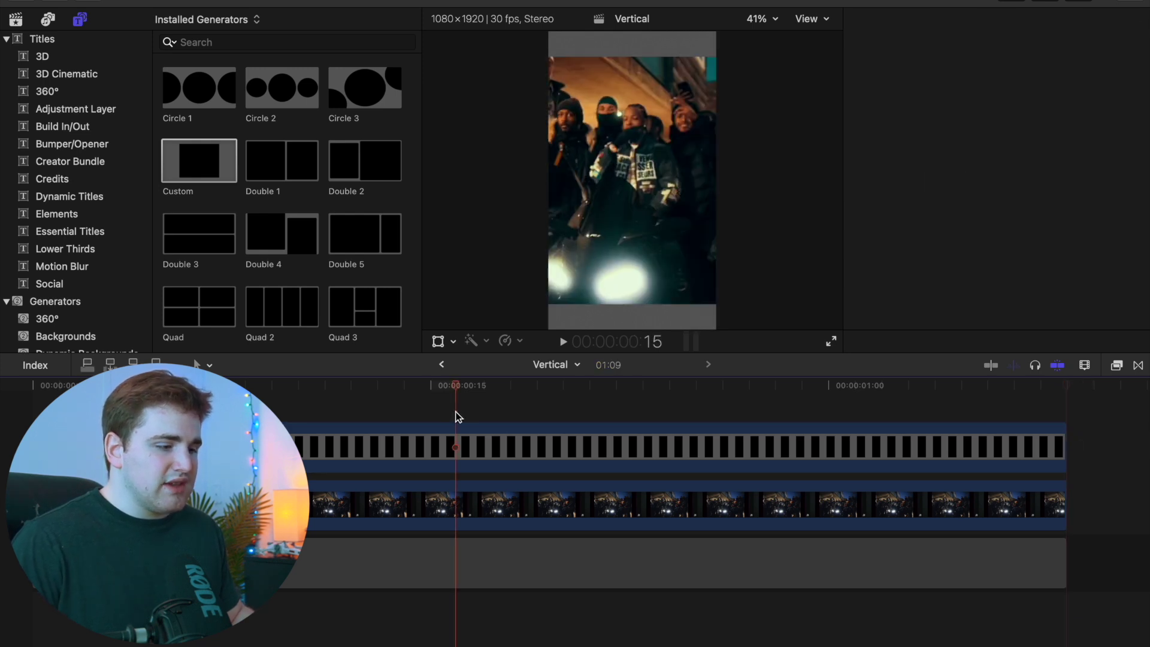
{"action": "left_click", "coordinate": [468, 446]}
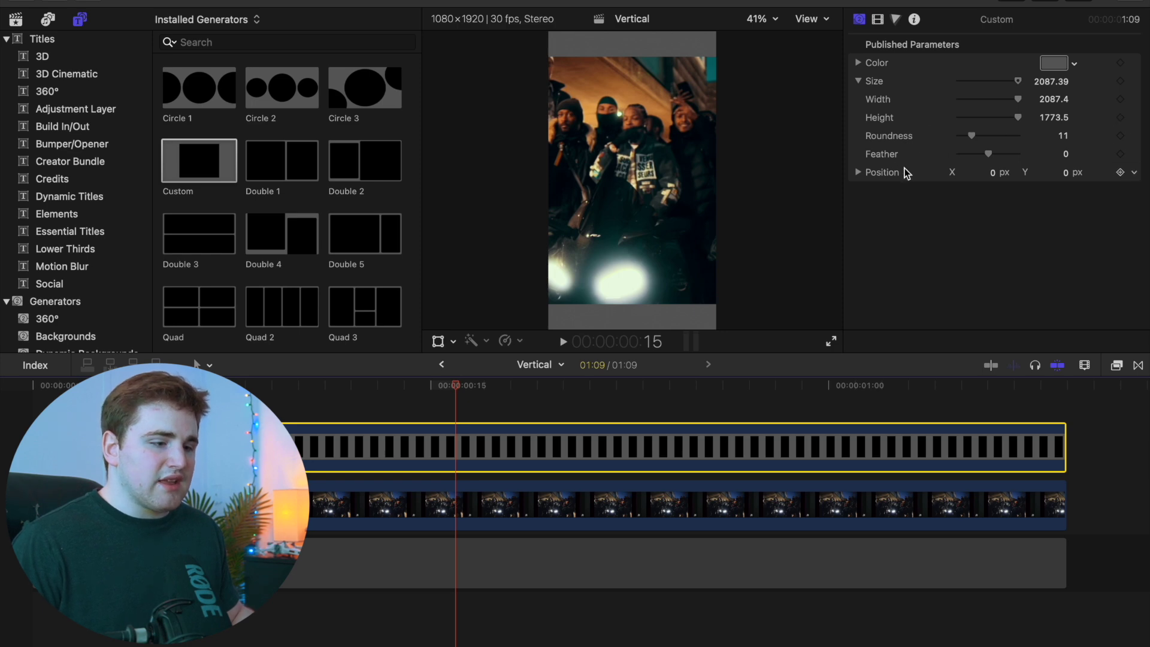
Make the Custom matte white and shrink its Size to 1373.4.
{"action": "left_click", "coordinate": [1076, 68]}
{"action": "left_click_drag", "start_coordinate": [982, 108], "coordinate": [956, 79]}
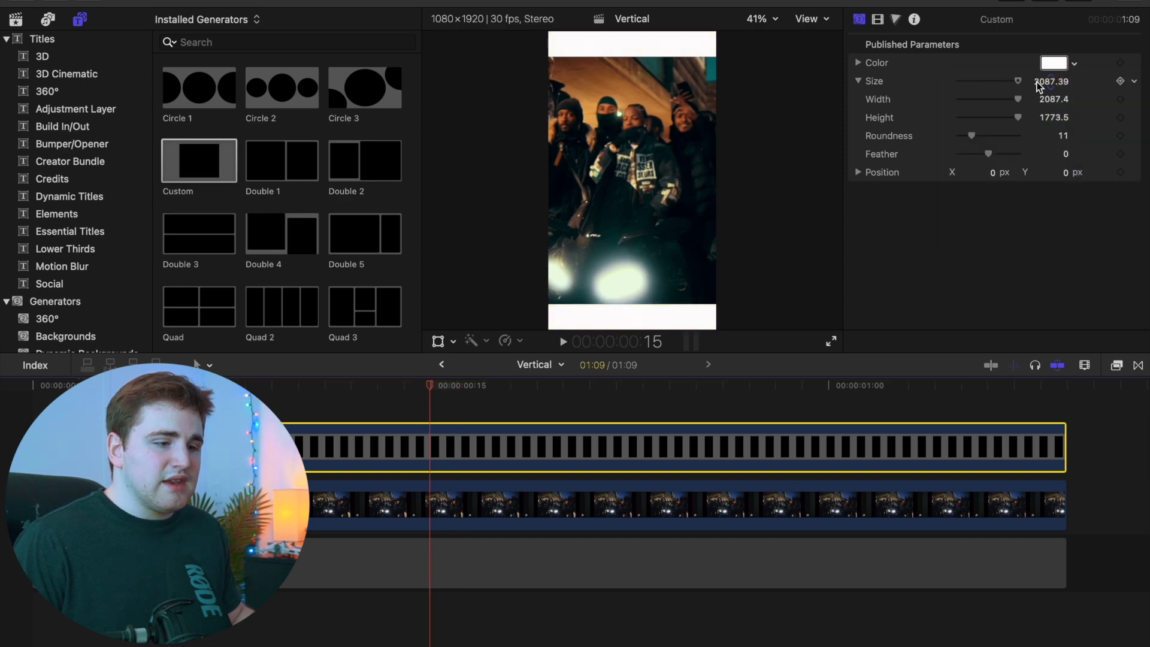
{"action": "mouse_move", "coordinate": [1055, 81]}
{"action": "left_mouse_down"}
{"action": "mouse_move", "coordinate": [1055, 118]}
{"action": "mouse_move", "coordinate": [1053, 99]}
{"action": "left_mouse_up"}
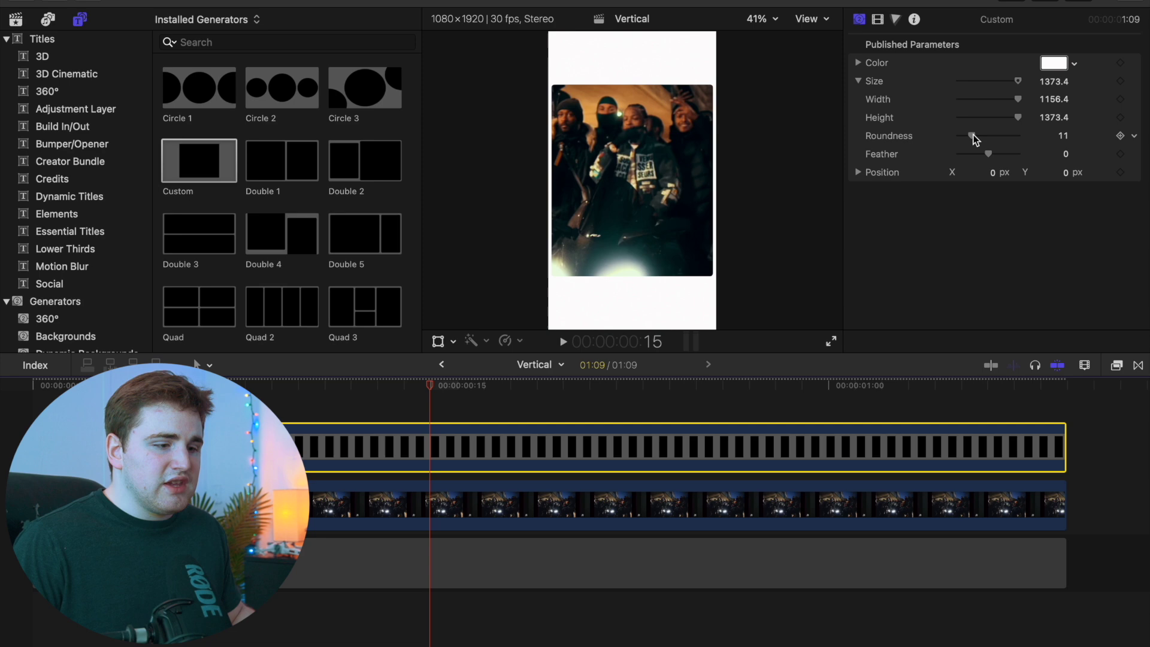
Set matte Roundness to 45 and Feather to 37.0, then scrub to preview.
{"action": "left_click_drag", "start_coordinate": [971, 133], "coordinate": [991, 136]}
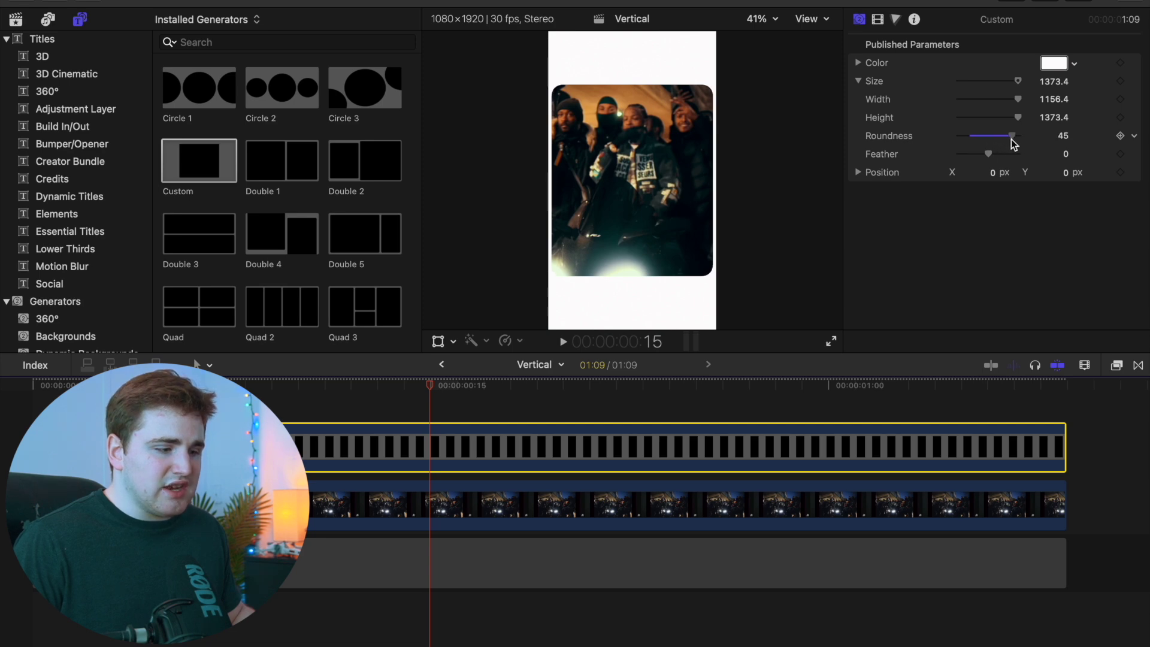
{"action": "left_click_drag", "start_coordinate": [989, 154], "coordinate": [998, 154]}
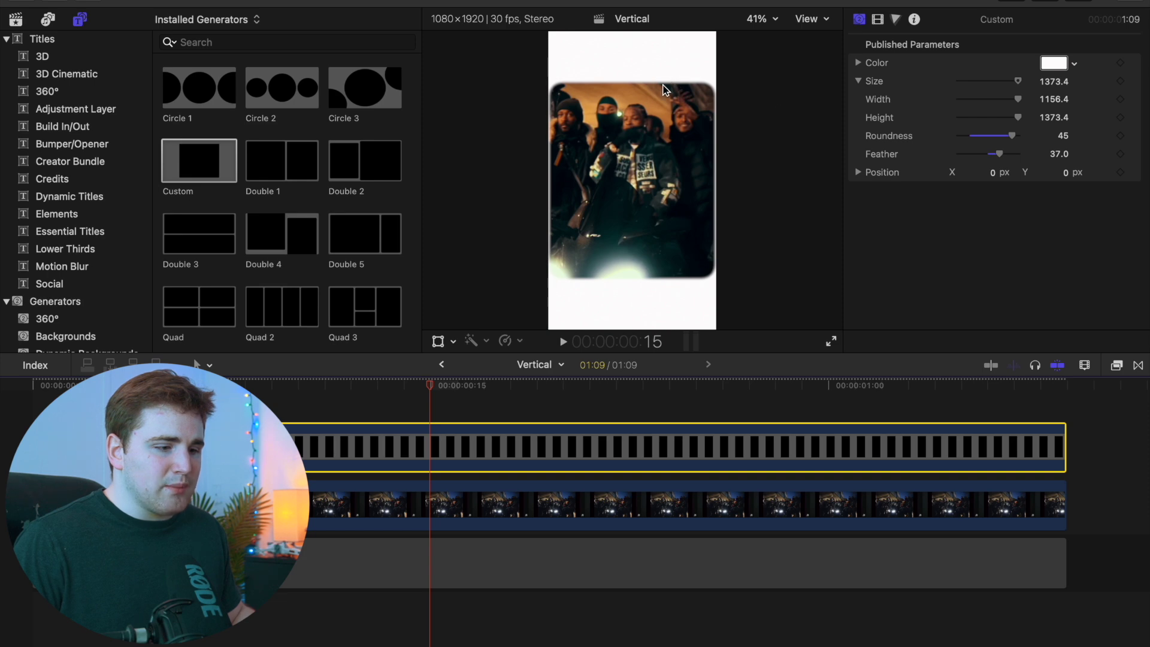
{"action": "left_click_drag", "start_coordinate": [998, 179], "coordinate": [997, 180]}
{"action": "key", "text": "super+z"}
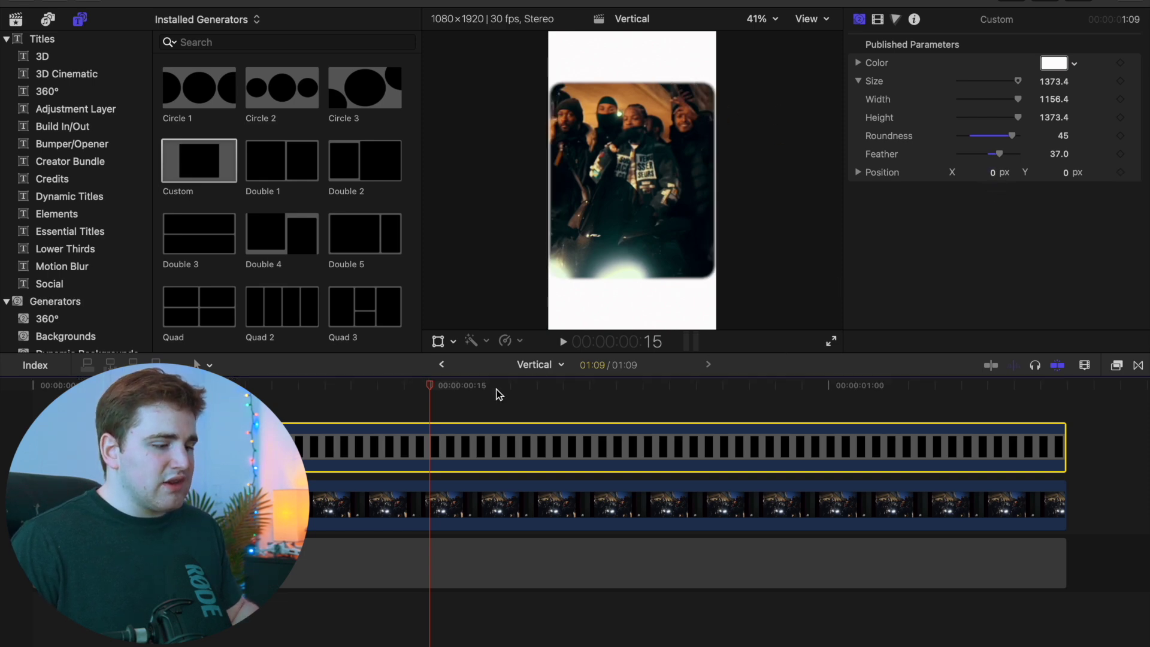
{"action": "left_click_drag", "start_coordinate": [432, 387], "coordinate": [469, 386]}
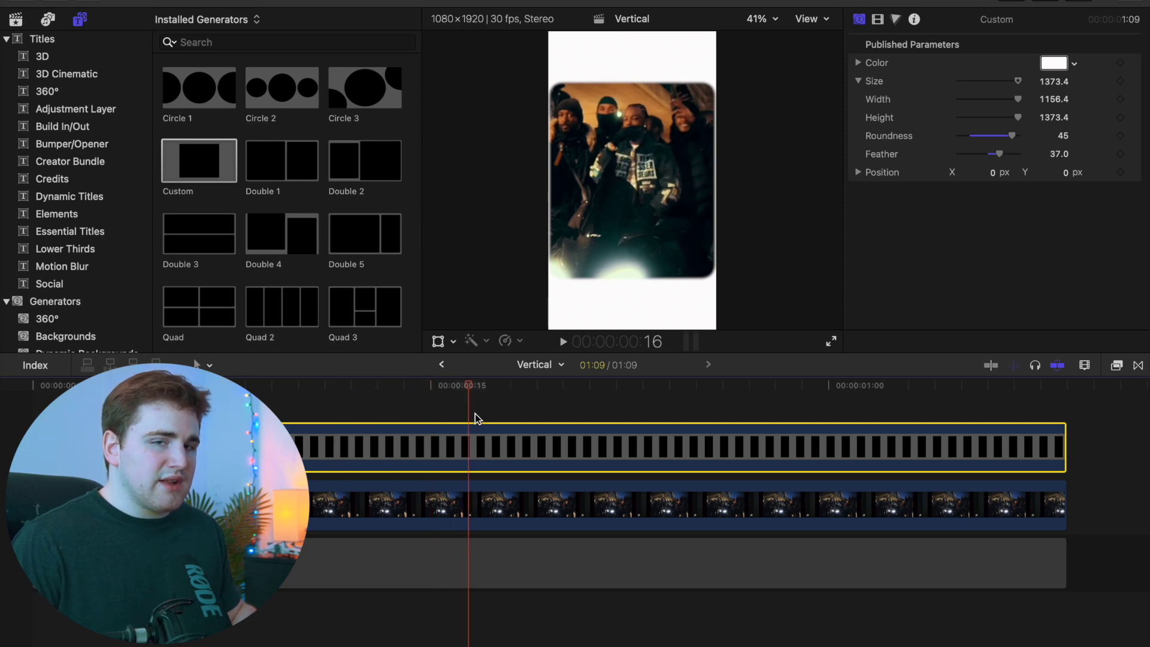
{"action": "left_click_drag", "start_coordinate": [468, 389], "coordinate": [257, 387]}
{"action": "left_click", "coordinate": [459, 429]}
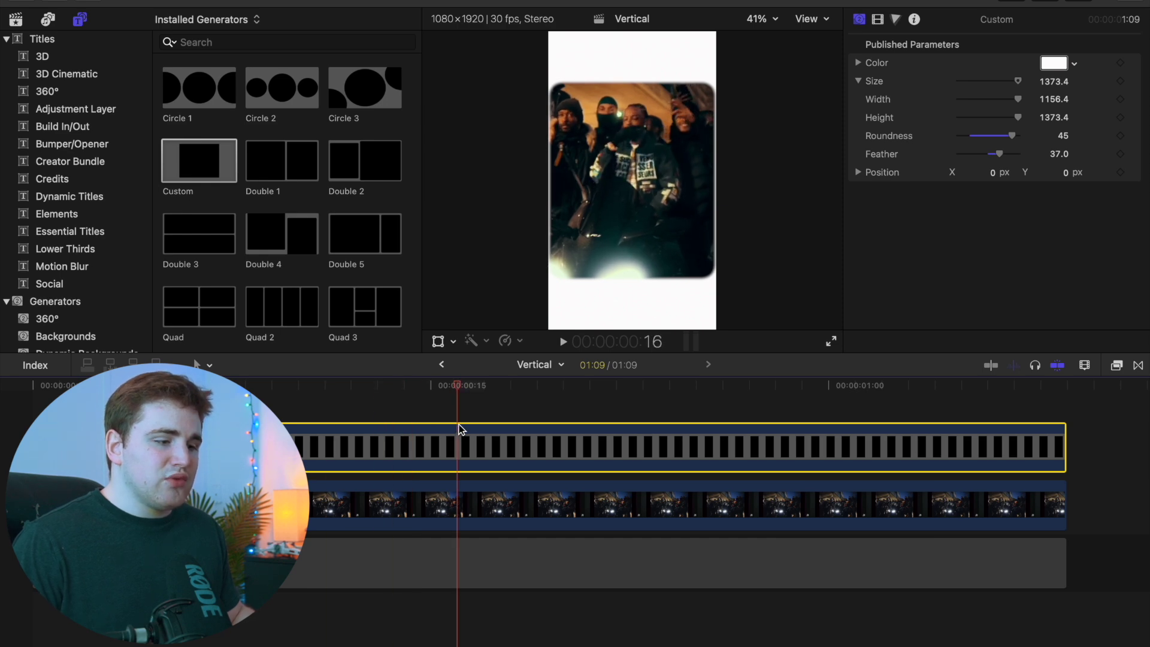